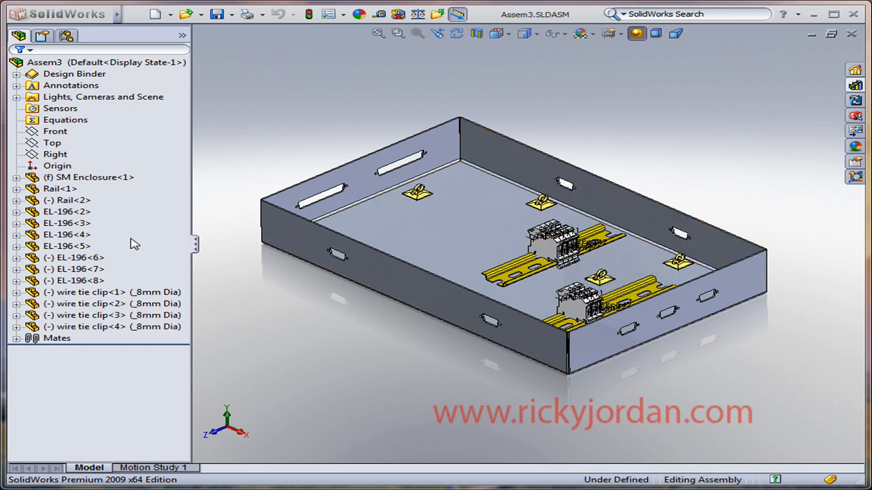
Examine the wire tie clips, rails and terminal blocks placed inside the enclosure
click(105, 293)
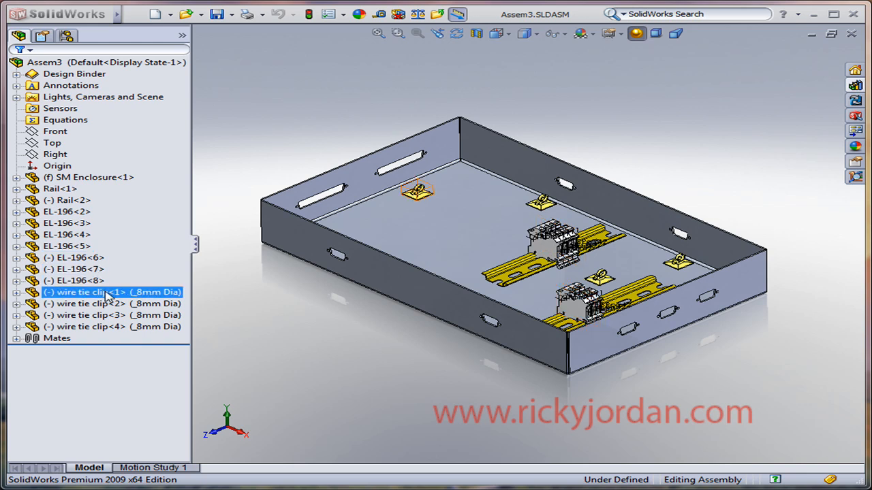
click(107, 305)
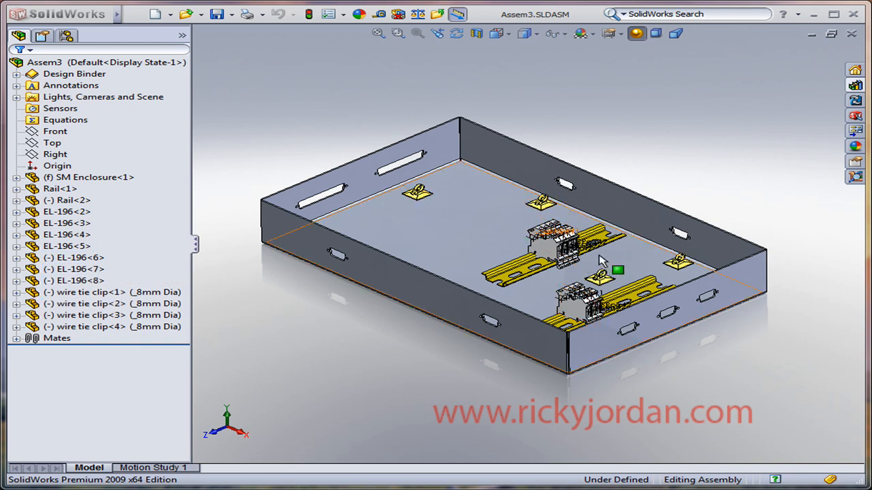
scroll(597, 267, down, 2)
scroll(604, 278, down, 2)
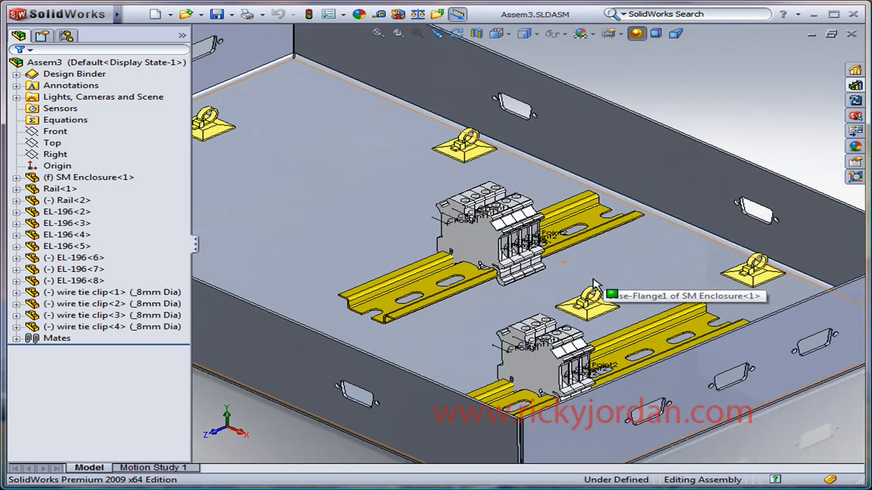
ctrl+middle_drag(588, 278, 570, 256)
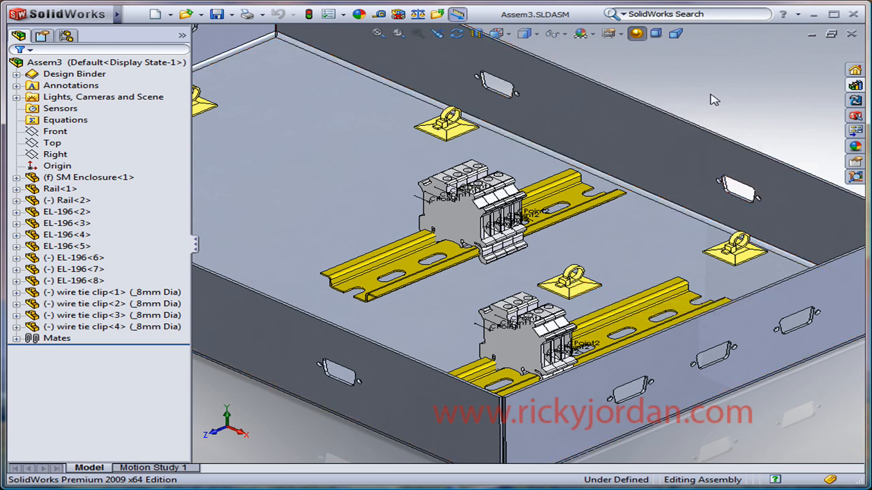
scroll(712, 100, up, 3)
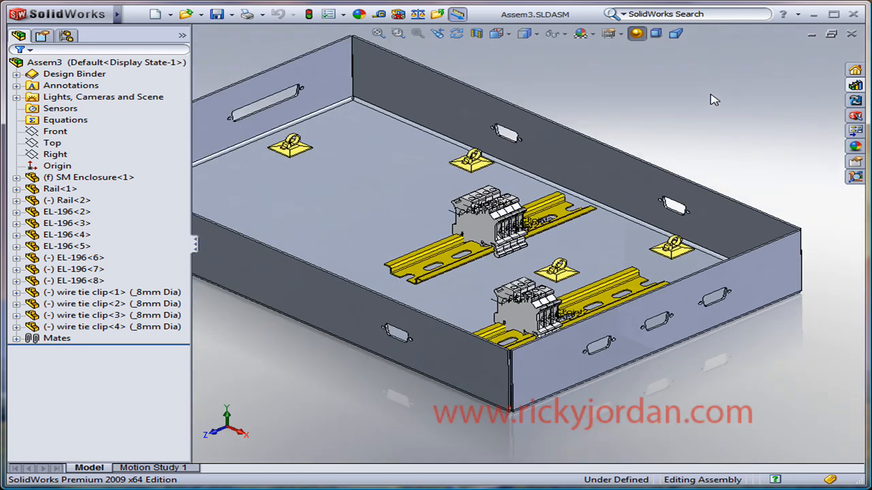
Insert a DB9-F connector from the ROUTING DEMO library folder into the first small end-flange cutout and dismiss Auto Route
click(856, 84)
click(770, 112)
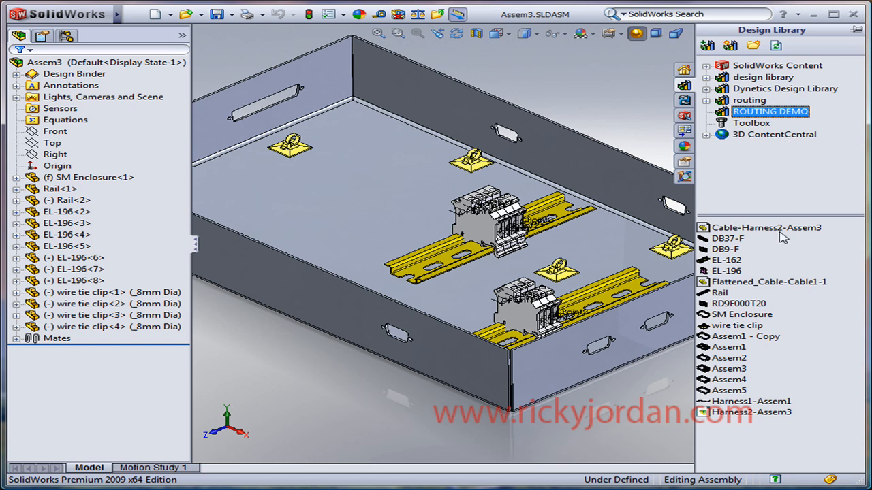
mouse_move(766, 252)
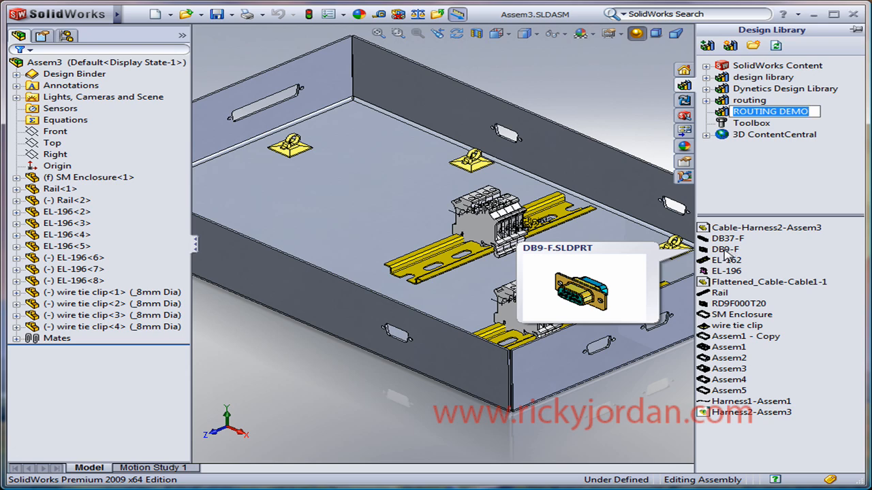
scroll(615, 407, down, 5)
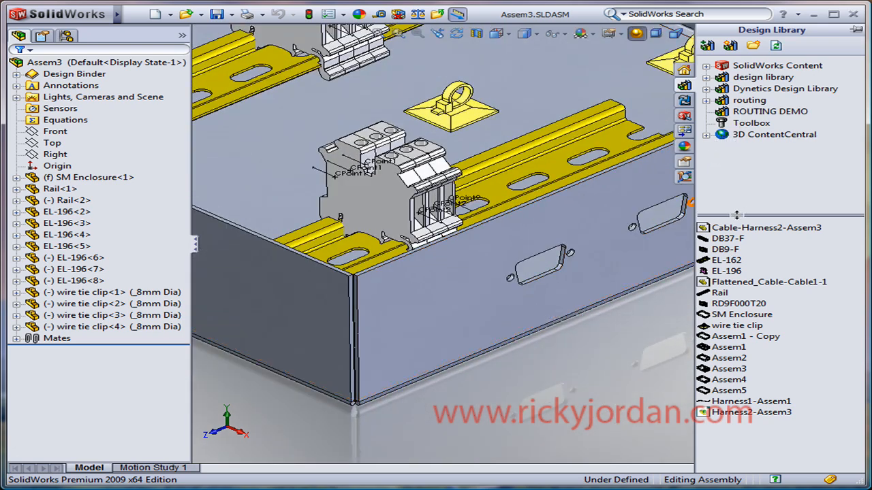
mouse_move(727, 254)
mouse_down()
mouse_move(676, 277)
mouse_move(593, 383)
mouse_move(515, 291)
mouse_up()
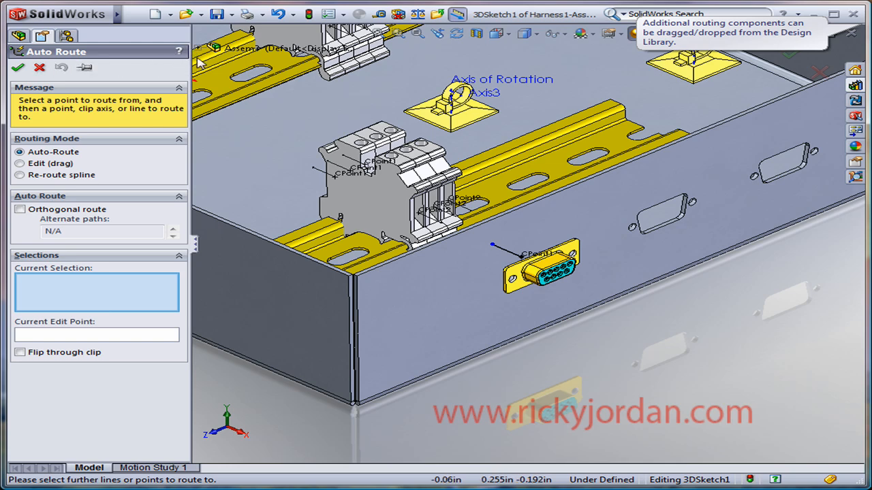
click(40, 69)
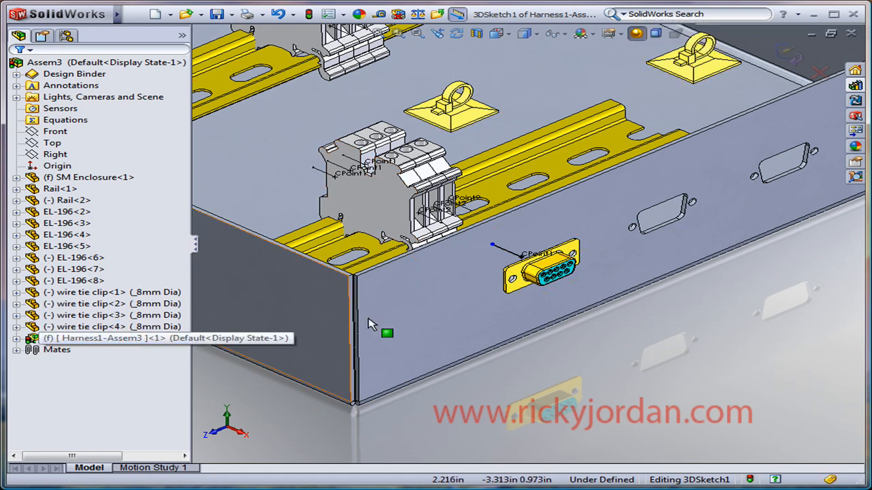
Insert two more DB9-F connectors into the remaining two small cutouts of the same end flange
scroll(615, 286, up, 3)
scroll(613, 295, down, 2)
scroll(610, 294, down, 2)
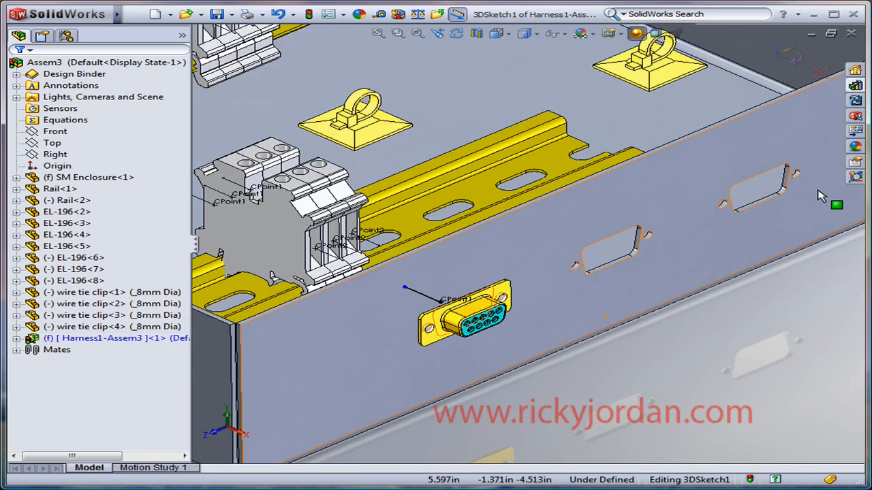
click(855, 85)
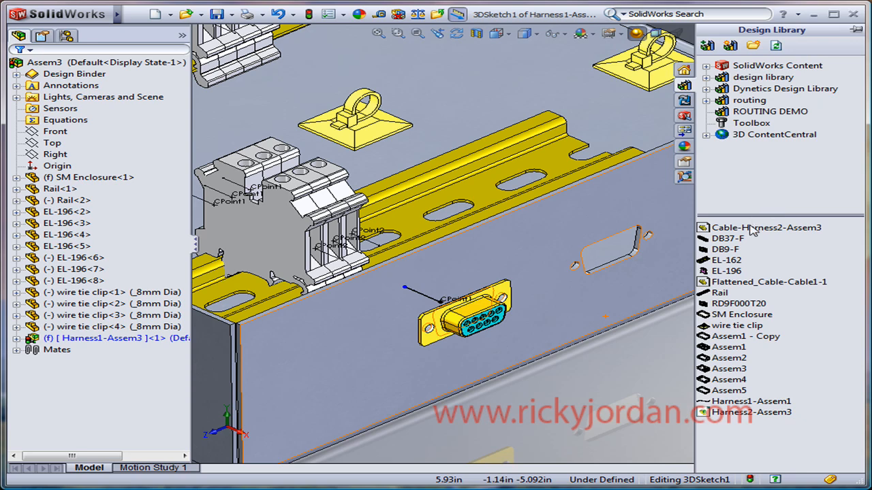
mouse_move(732, 257)
drag(730, 256, 579, 279)
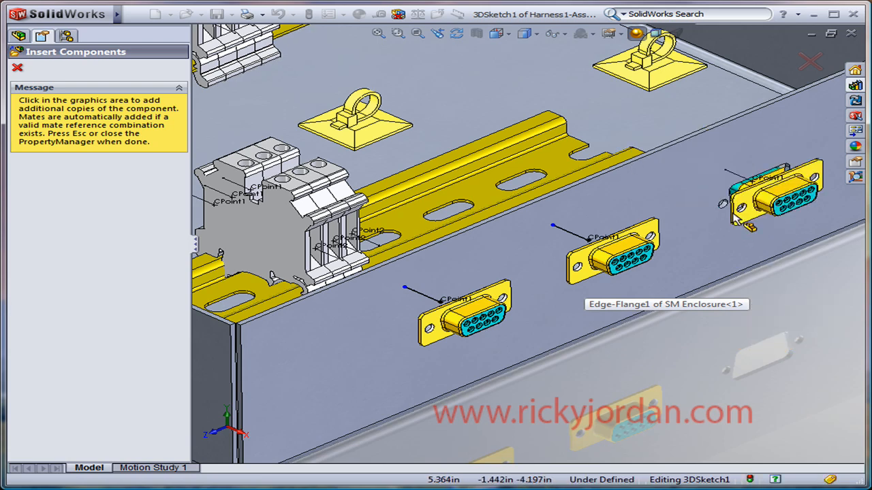
click(725, 217)
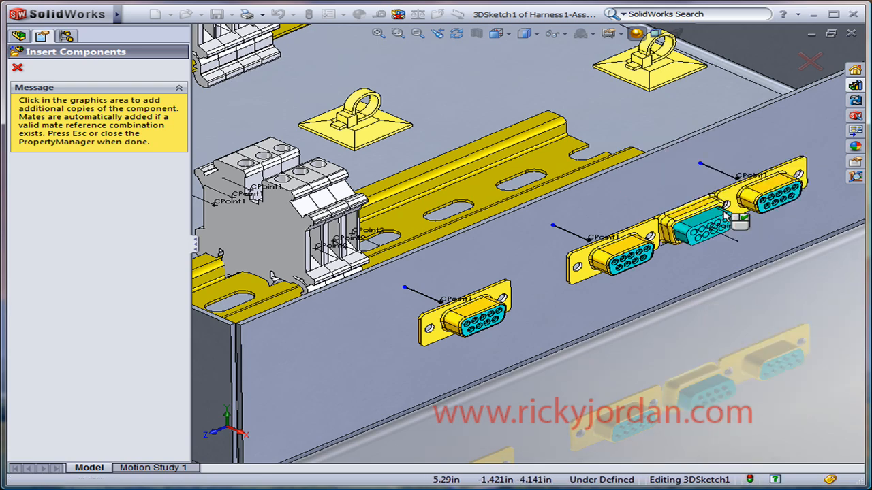
key(Escape)
Insert a DB37-F connector from the design library into the first long cutout on the opposite end flange
scroll(496, 211, up, 5)
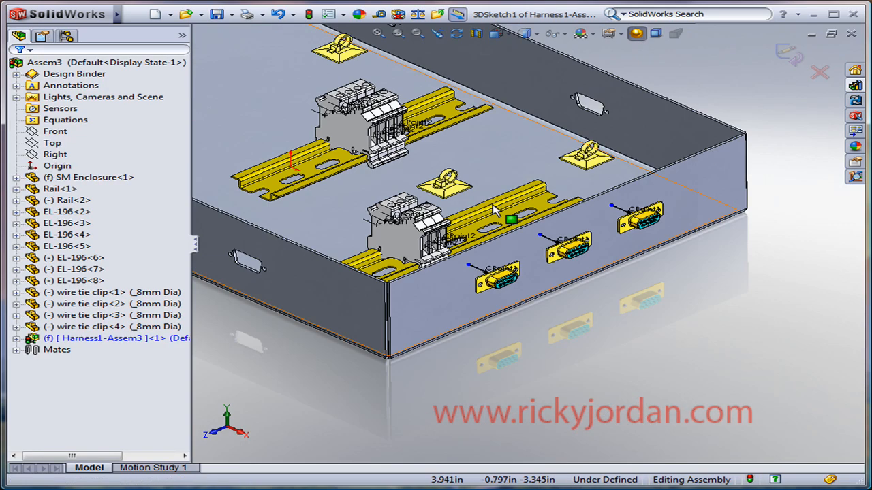
middle_drag(443, 207, 677, 267)
scroll(525, 263, down, 5)
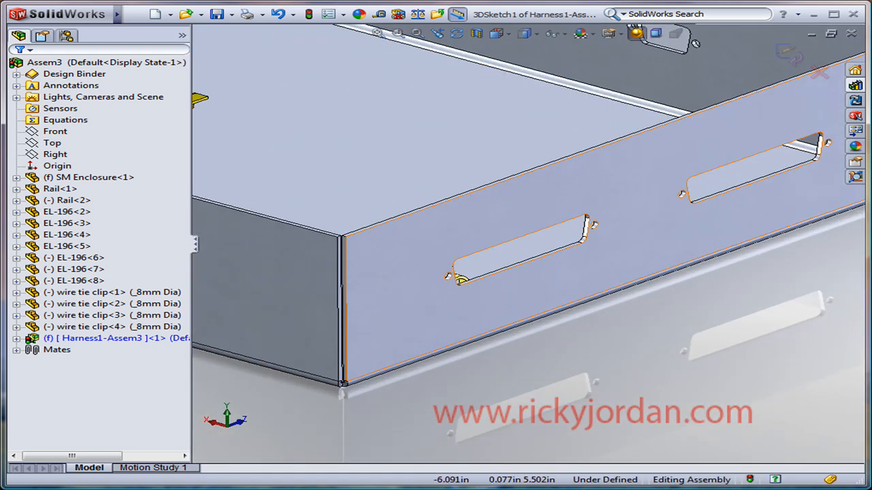
click(860, 100)
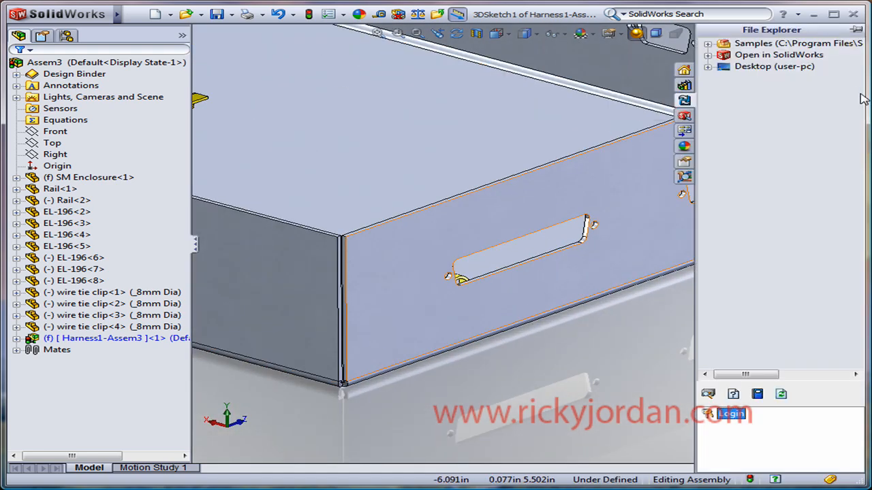
click(685, 85)
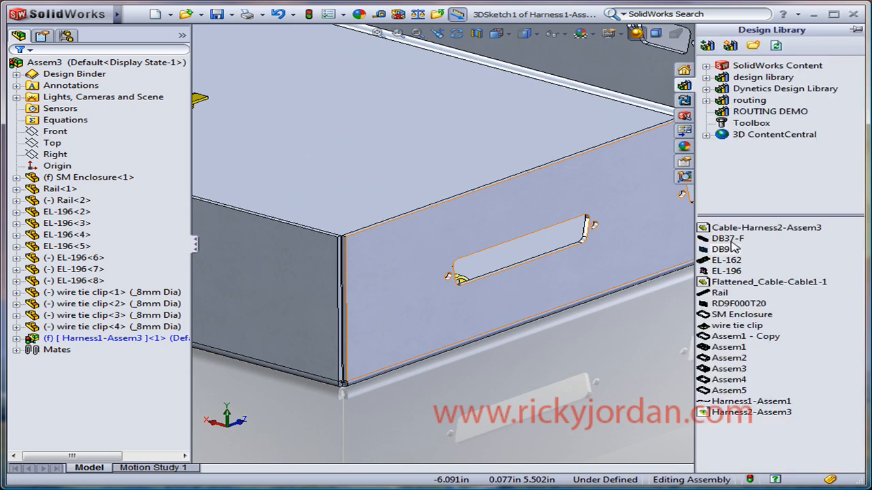
drag(727, 239, 586, 265)
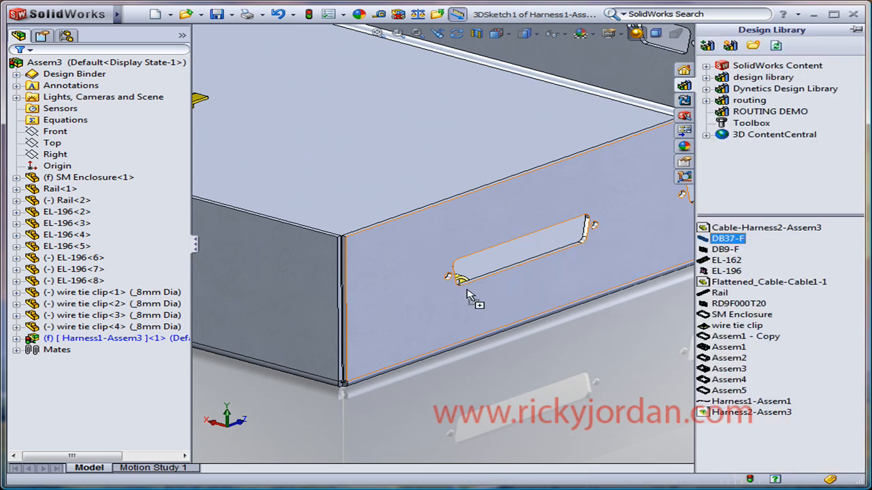
drag(469, 294, 521, 262)
scroll(515, 263, up, 4)
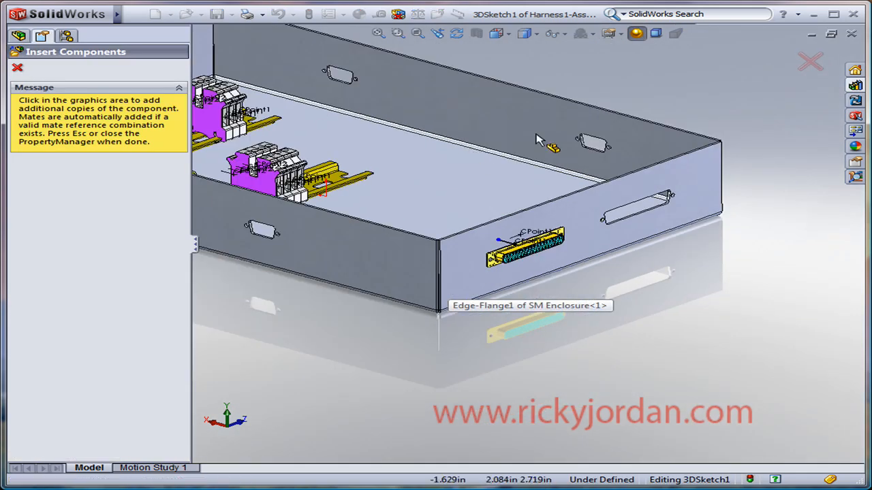
click(813, 63)
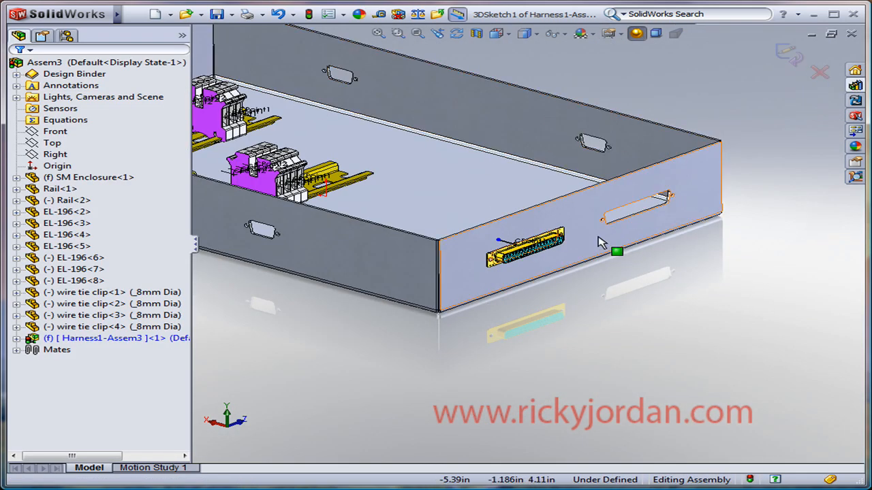
Add the CPoint2 connection points of the three terminal blocks EL-196<8>, <7> and <6> to the route
ctrl+middle_drag(465, 241, 689, 251)
scroll(590, 293, down, 6)
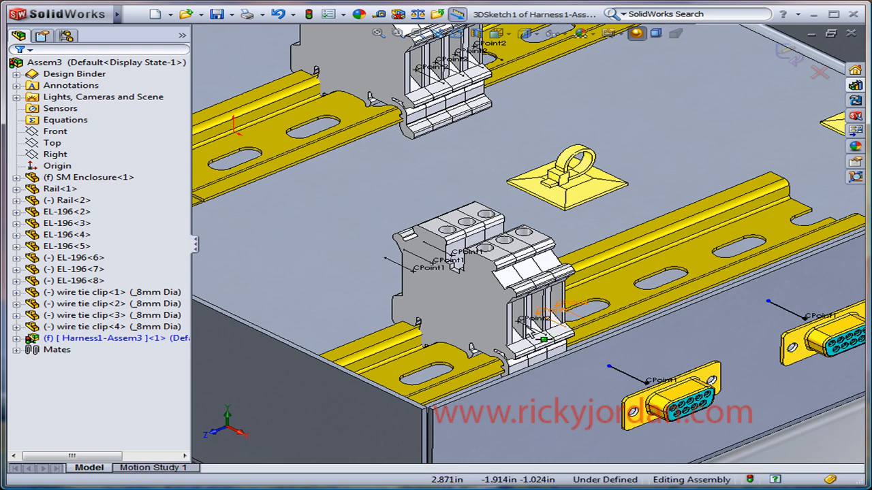
scroll(535, 312, down, 3)
right_click(534, 309)
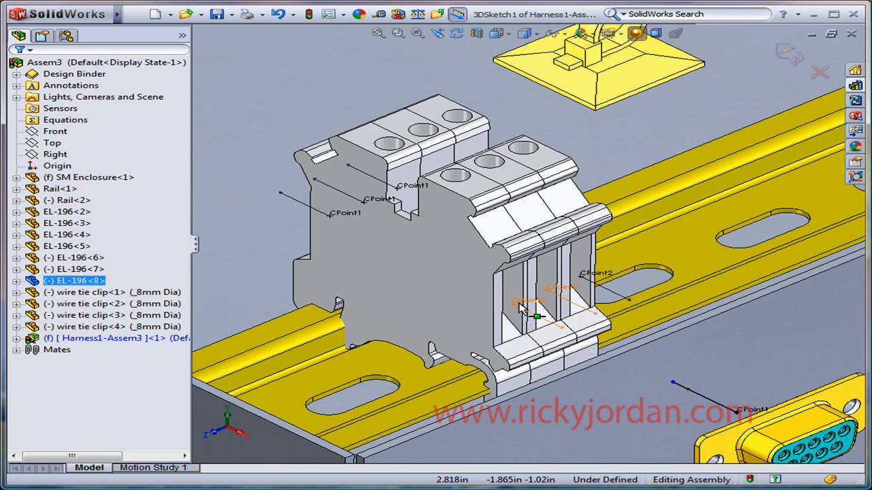
click(587, 388)
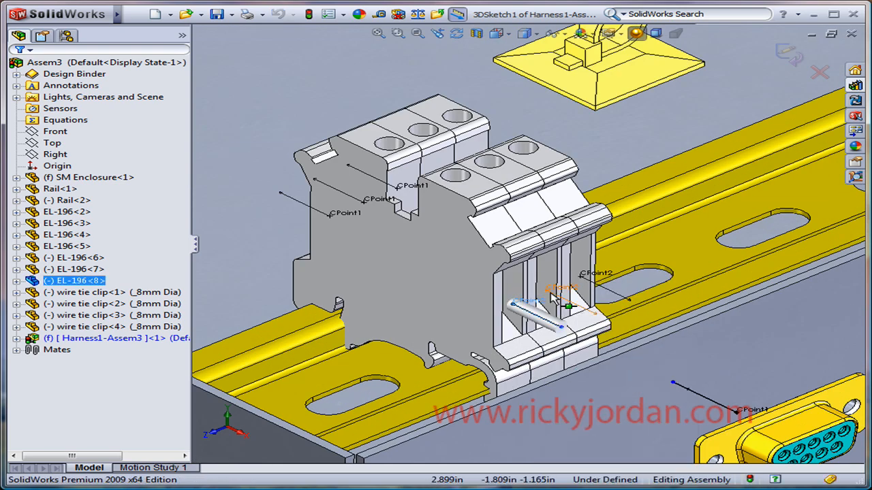
right_click(568, 297)
click(604, 377)
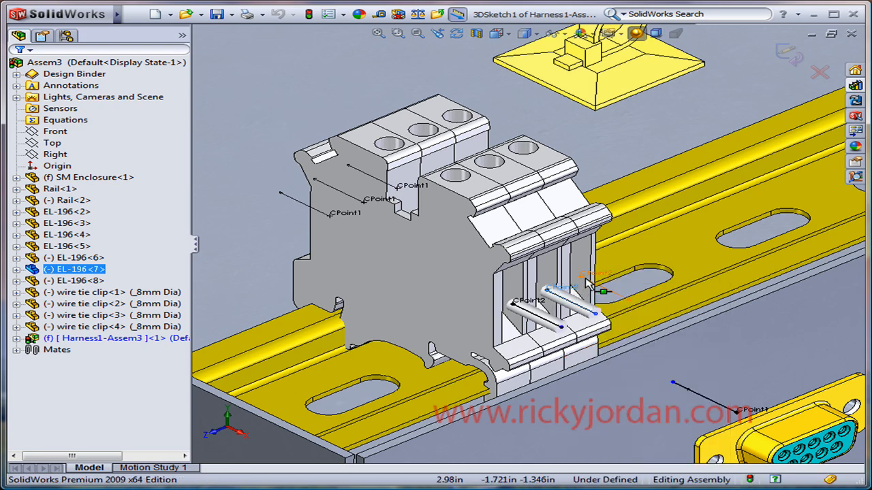
right_click(604, 285)
click(647, 362)
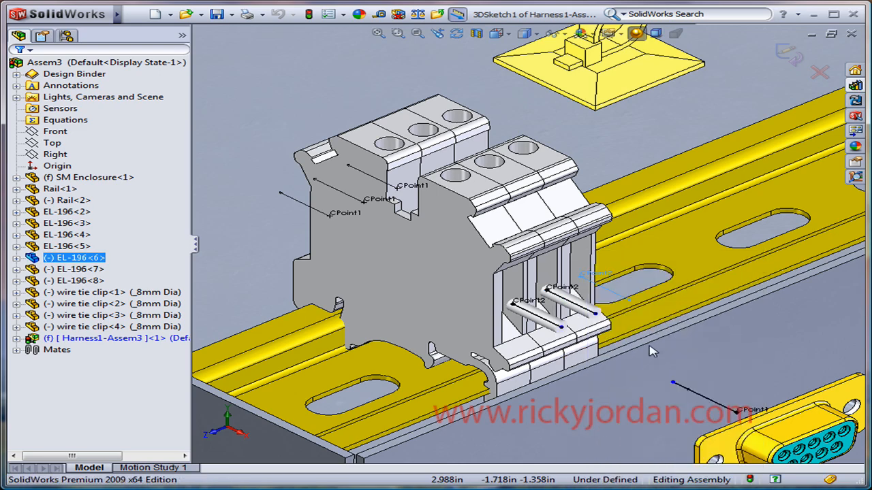
Add the CPoint2 connection points of the four terminal blocks EL-196<2>, <3>, <4> and <5> to the route
scroll(629, 263, up, 3)
ctrl+middle_drag(630, 262, 709, 339)
scroll(504, 141, down, 2)
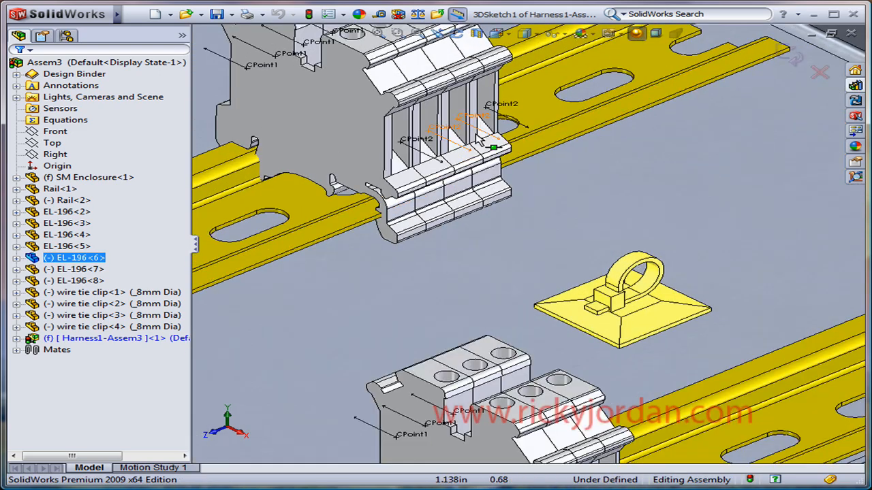
right_click(411, 147)
right_click(411, 147)
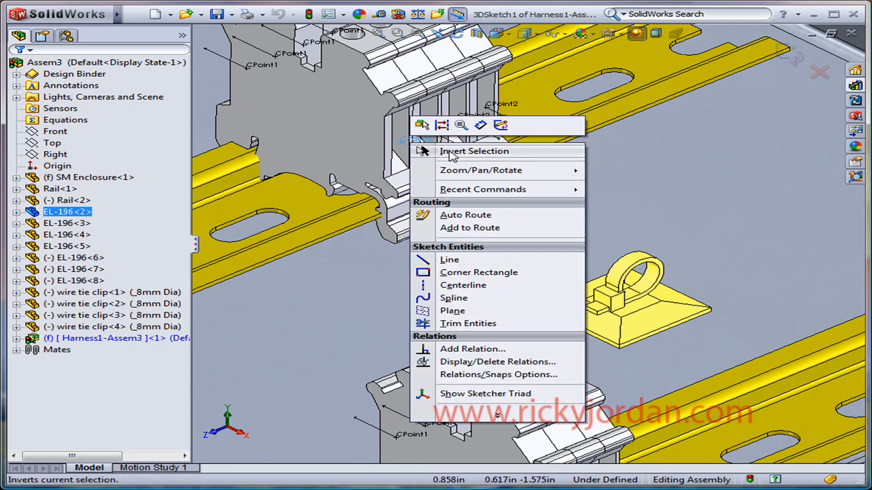
click(466, 229)
right_click(436, 134)
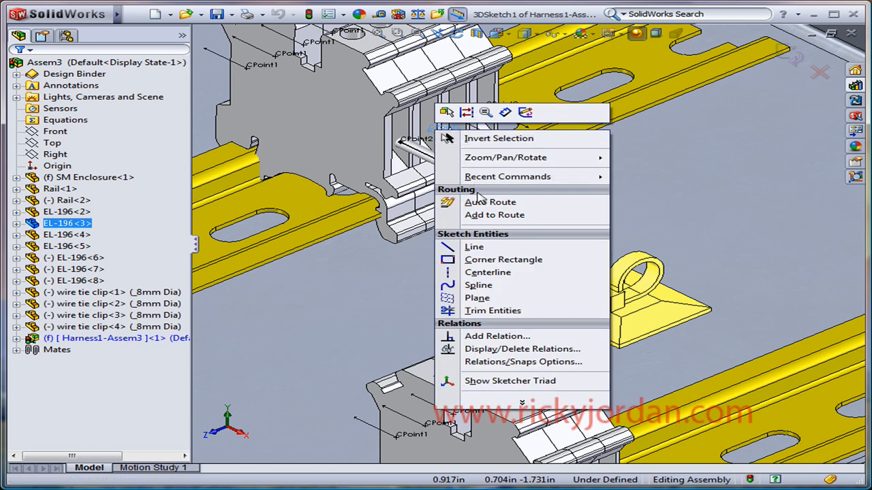
click(485, 215)
right_click(466, 123)
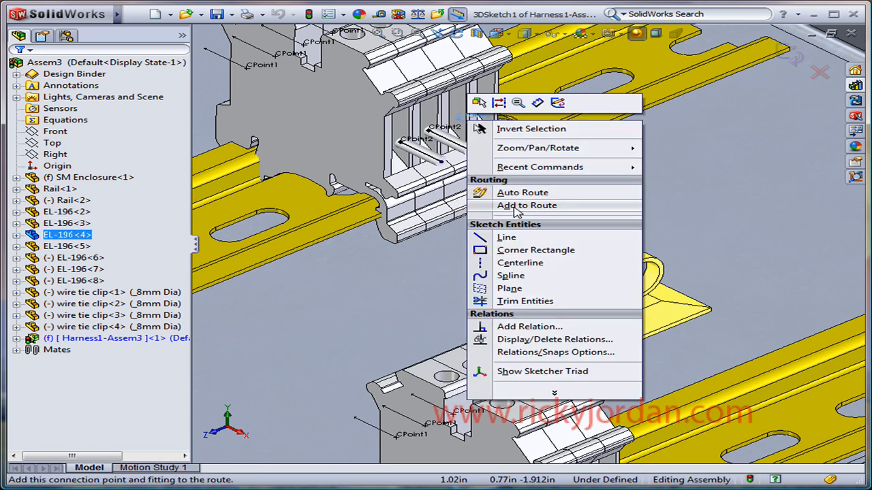
click(513, 205)
right_click(503, 109)
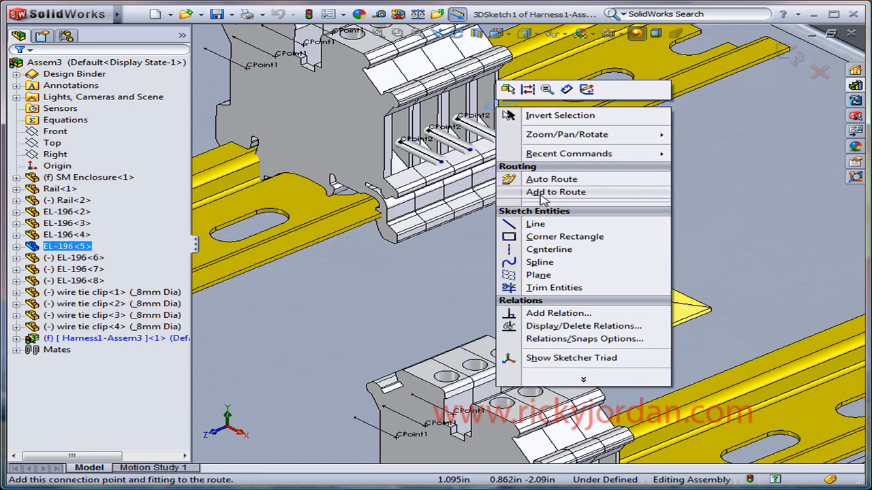
click(543, 191)
scroll(540, 196, up, 4)
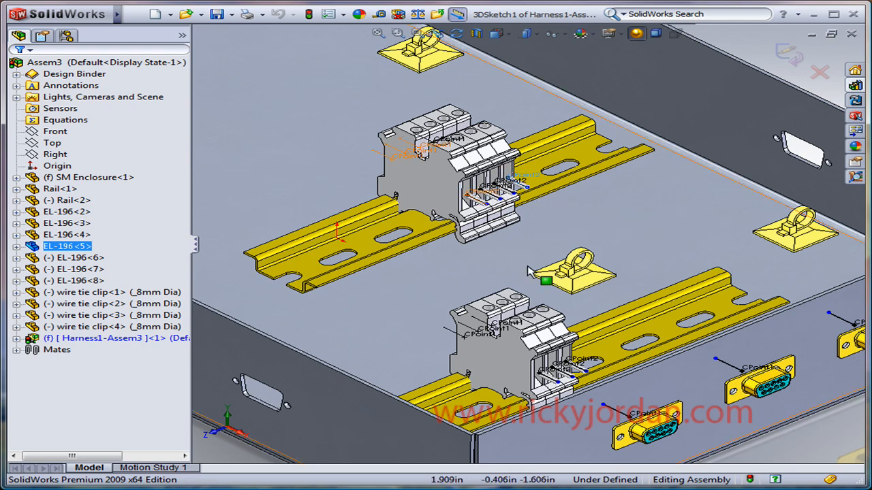
ctrl+middle_drag(531, 266, 557, 223)
scroll(552, 225, up, 3)
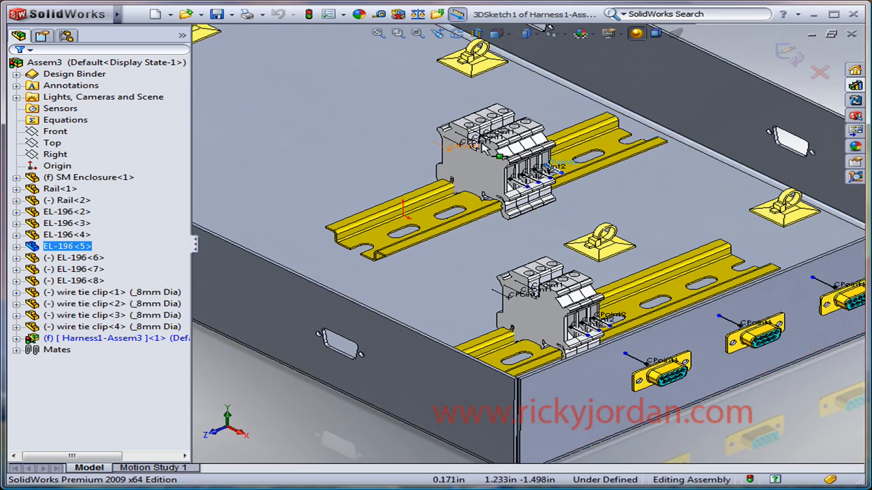
scroll(536, 214, up, 1)
ctrl+middle_drag(536, 214, 582, 263)
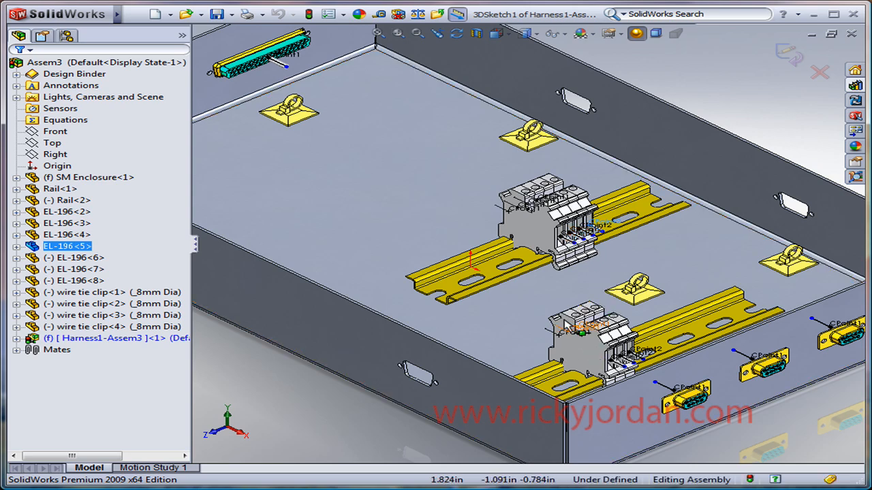
scroll(577, 267, up, 1)
scroll(577, 267, up, 2)
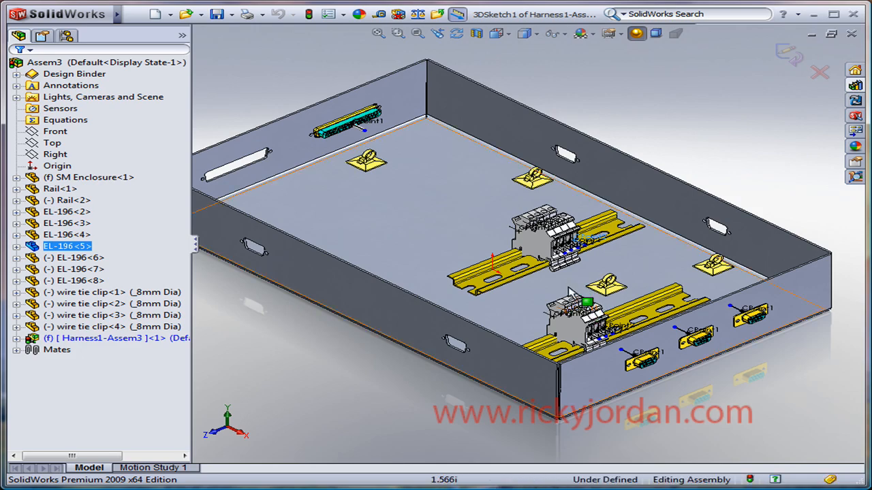
Auto-route a wire from the DB9 connector nearest the three-block terminal group to that group's middle terminal block
scroll(653, 345, down, 5)
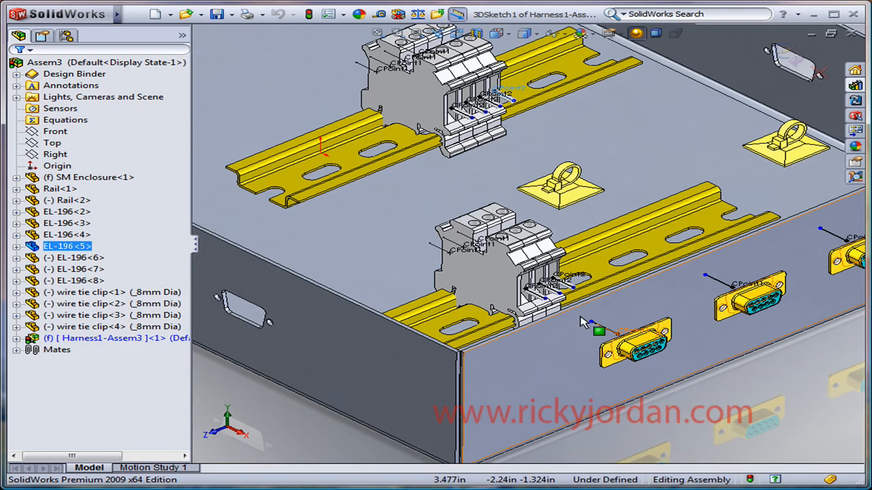
click(587, 297)
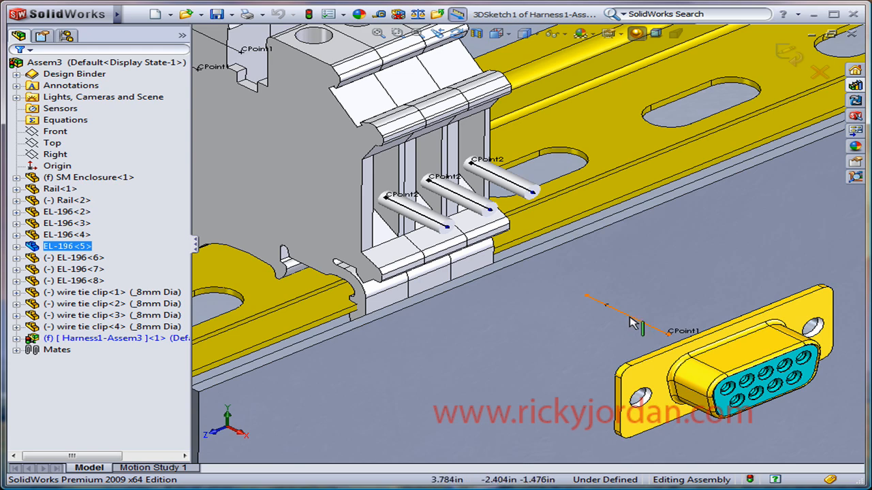
scroll(630, 323, up, 3)
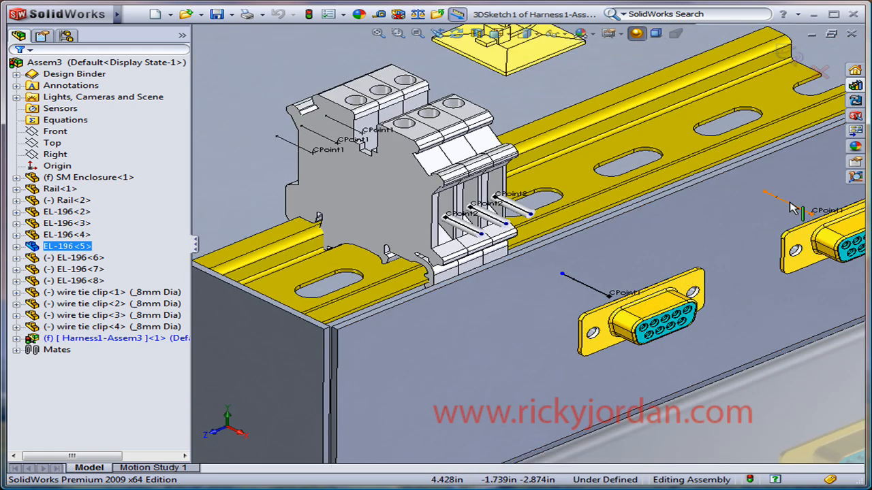
scroll(480, 224, down, 2)
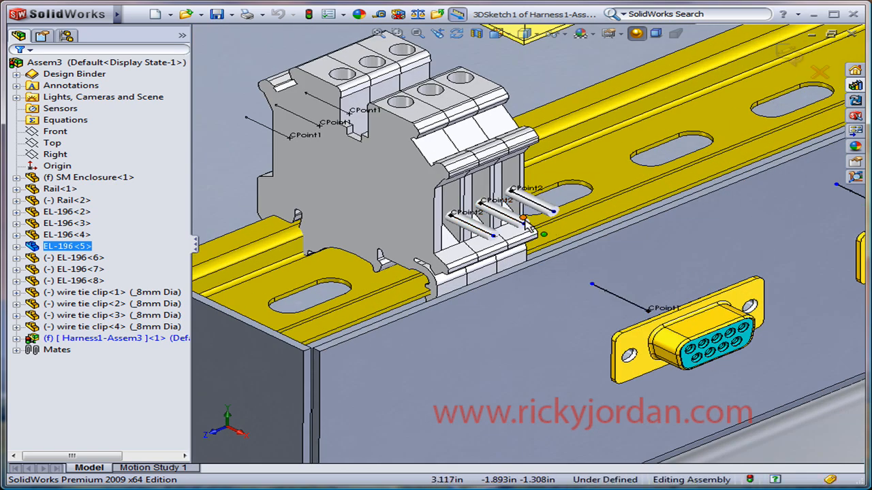
click(592, 285)
right_click(592, 285)
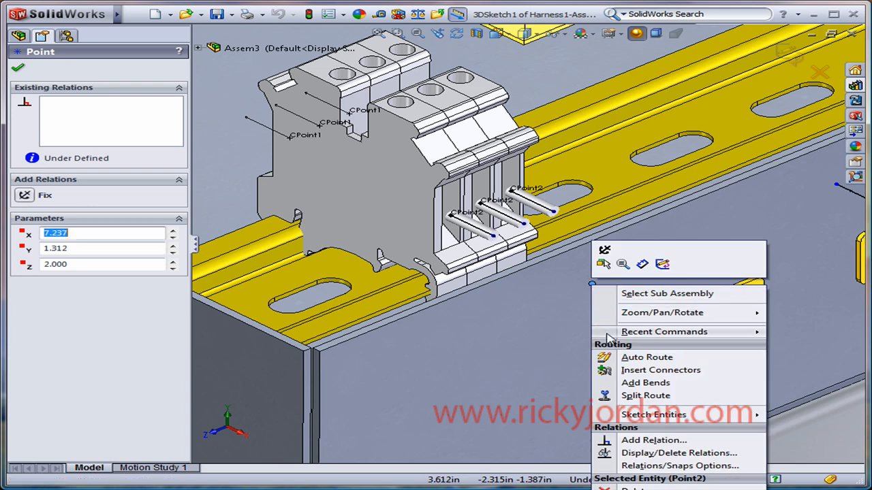
click(634, 358)
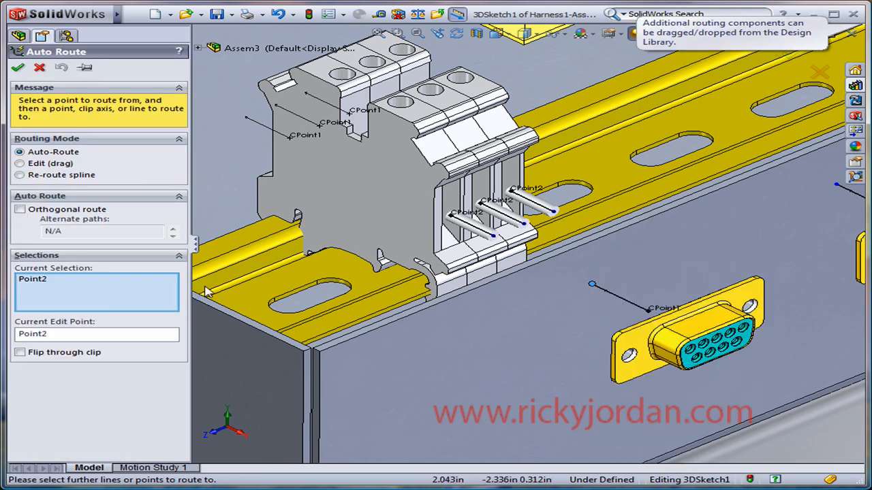
click(525, 226)
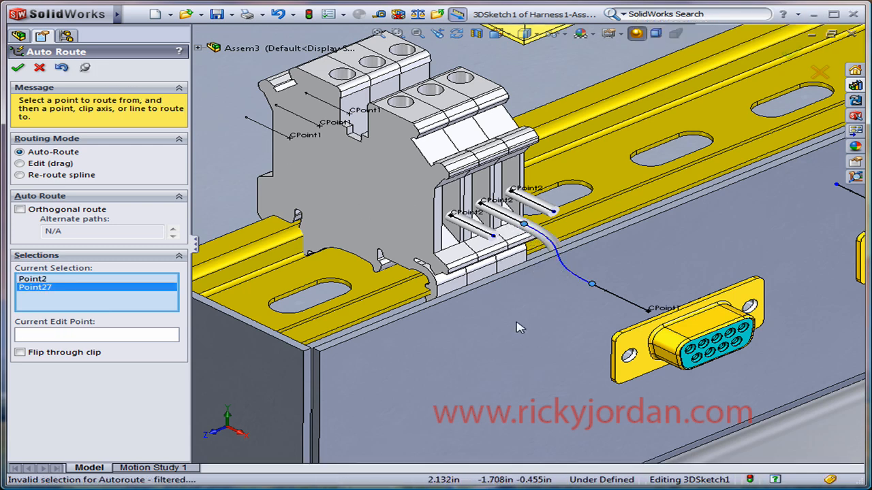
Auto-route the two outer terminal blocks of the three-block group to the same DB9 connector's route end
scroll(494, 235, down, 3)
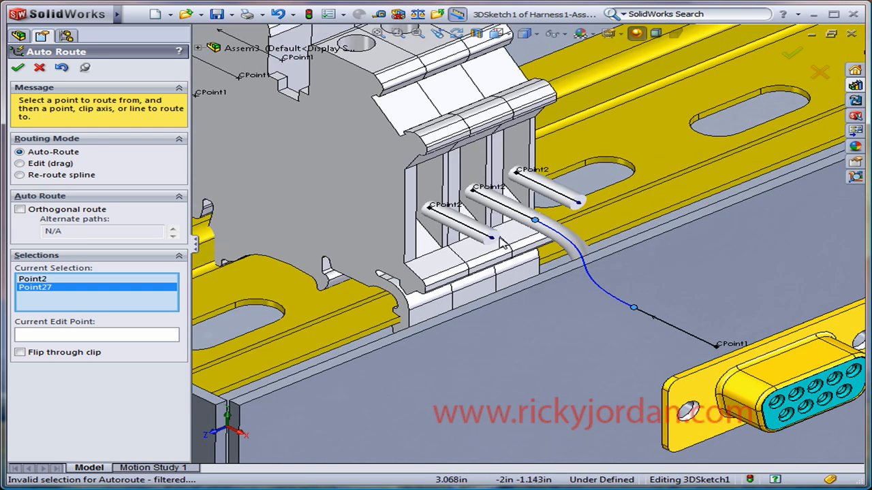
click(491, 239)
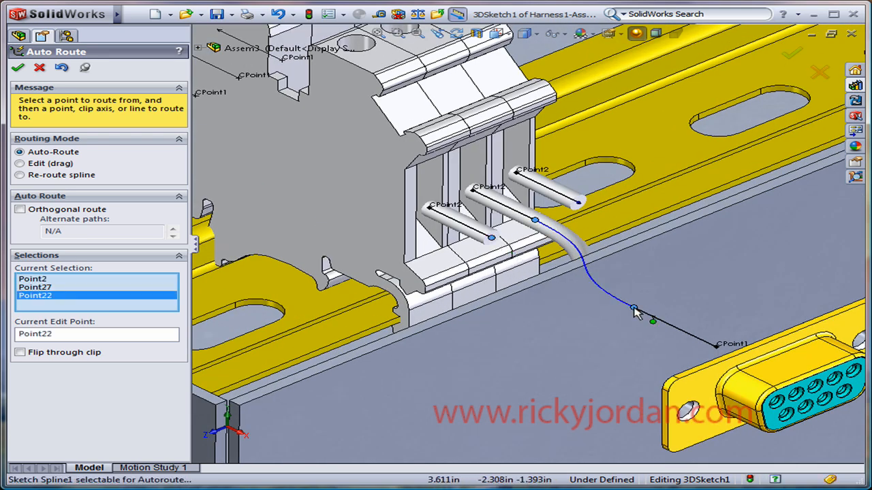
click(635, 310)
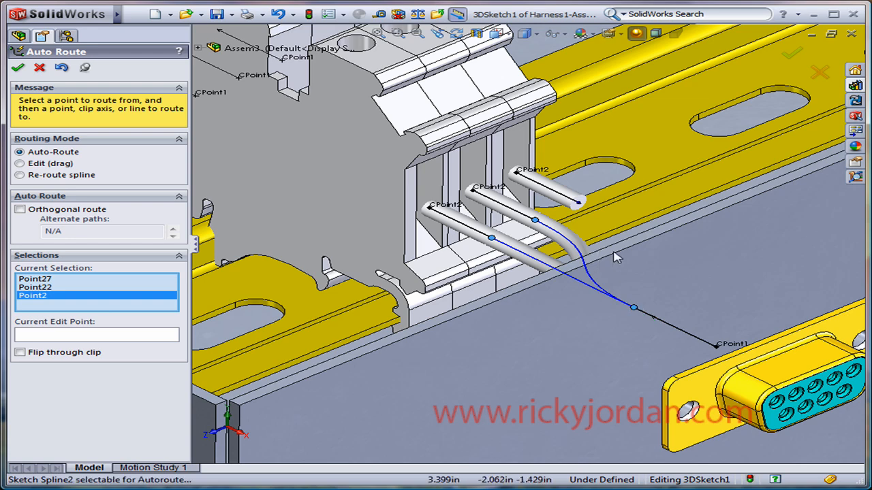
scroll(538, 236, up, 2)
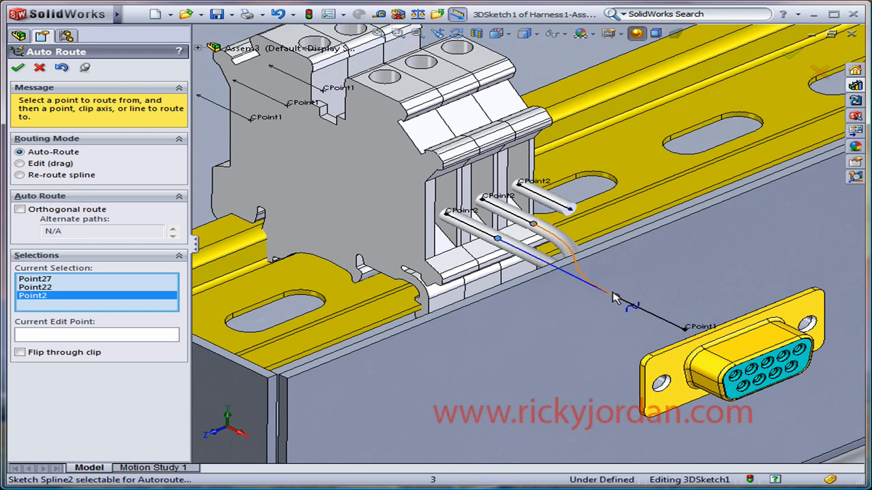
click(571, 209)
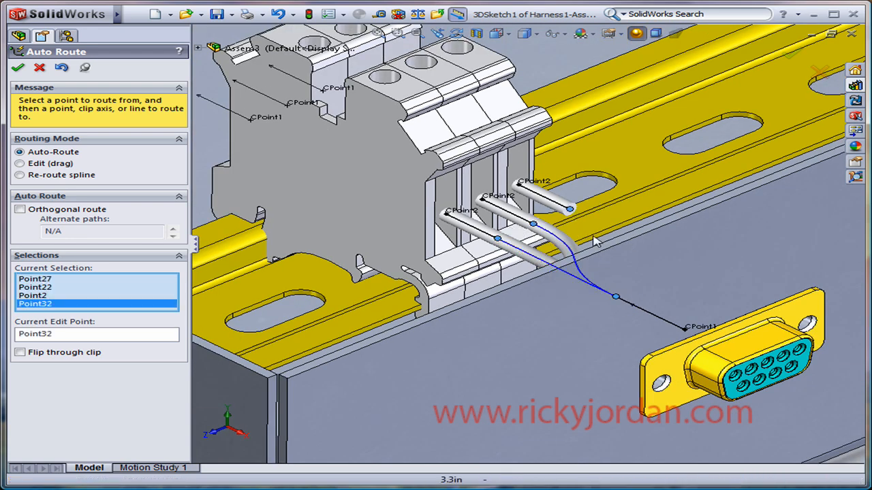
click(616, 296)
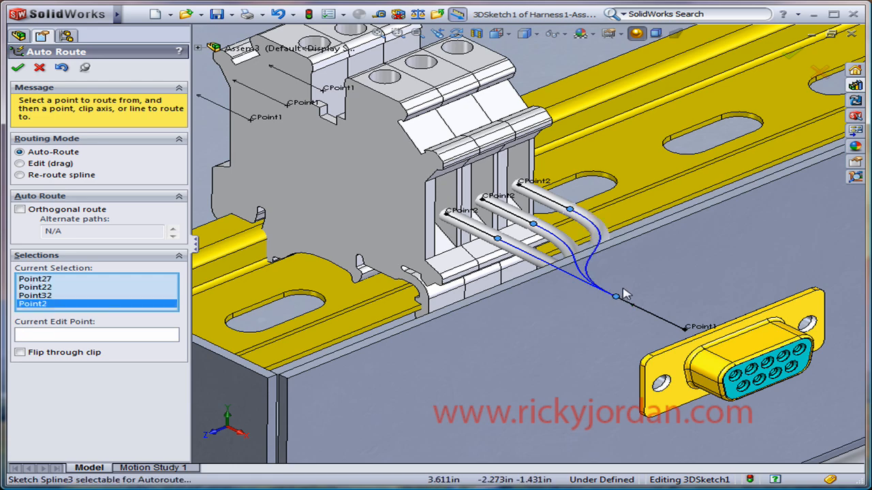
Auto-route the middle DB9 connector through wire tie clip<4> to the second terminal block of the four-block group
scroll(666, 224, up, 2)
ctrl+middle_drag(525, 310, 495, 334)
middle_drag(552, 274, 504, 379)
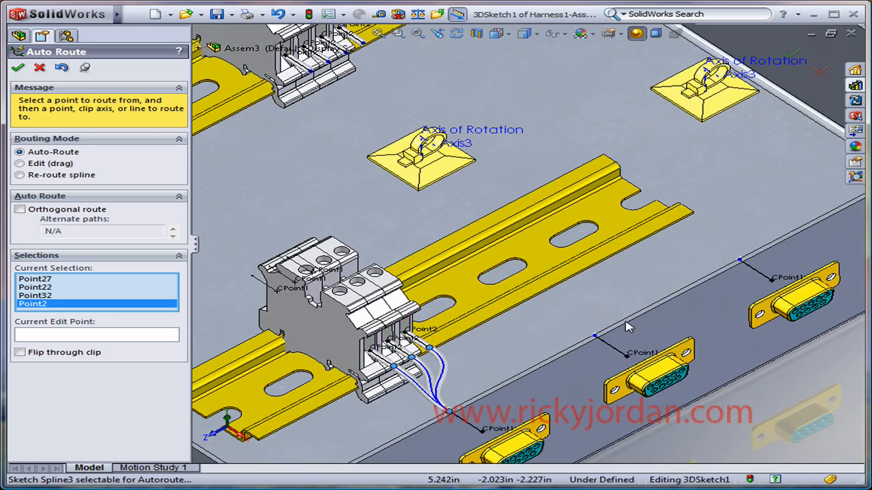
scroll(605, 297, up, 1)
ctrl+middle_drag(579, 275, 595, 303)
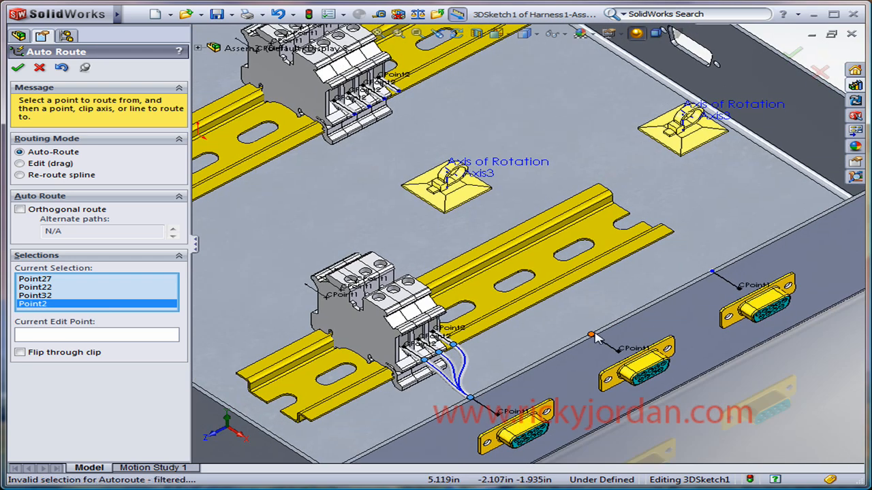
click(591, 335)
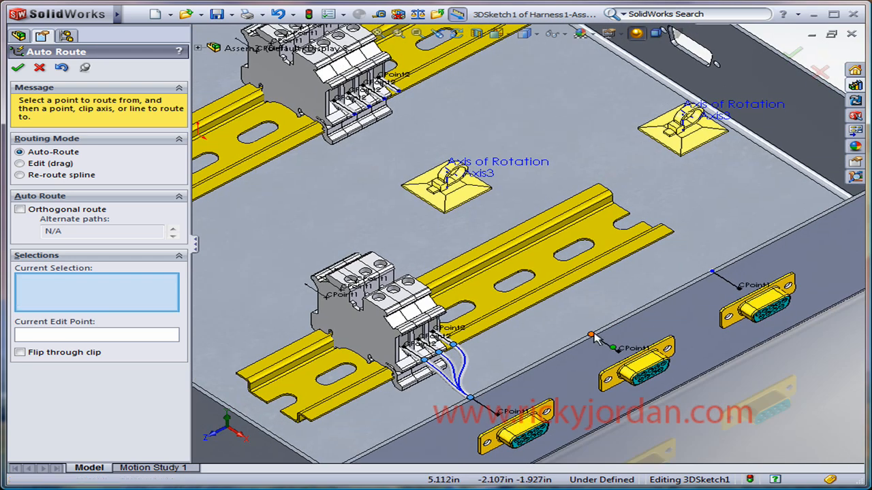
click(465, 182)
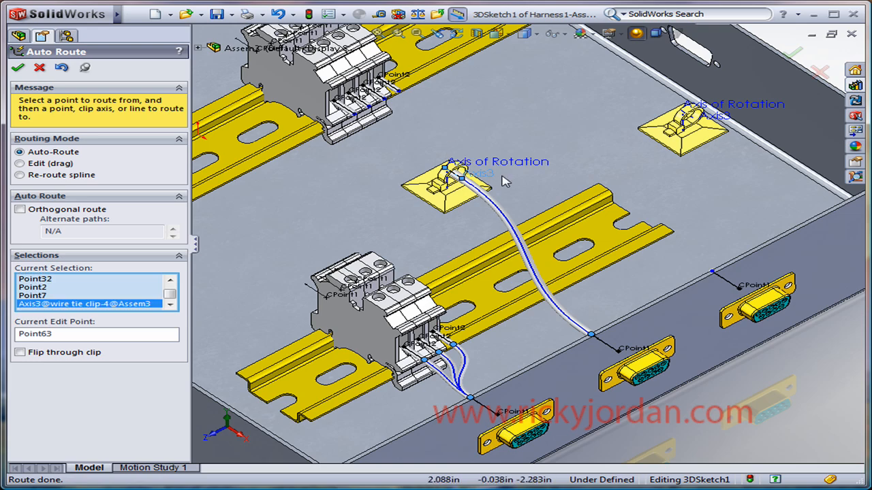
scroll(507, 182, down, 3)
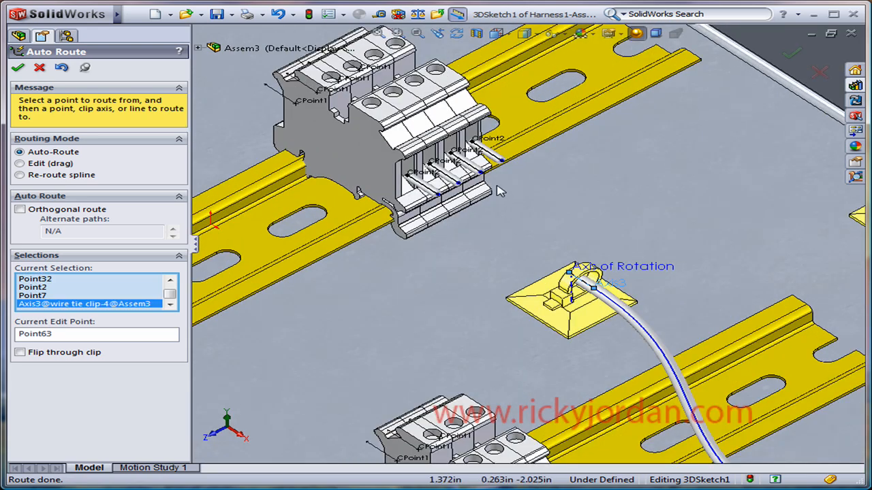
scroll(499, 211, up, 3)
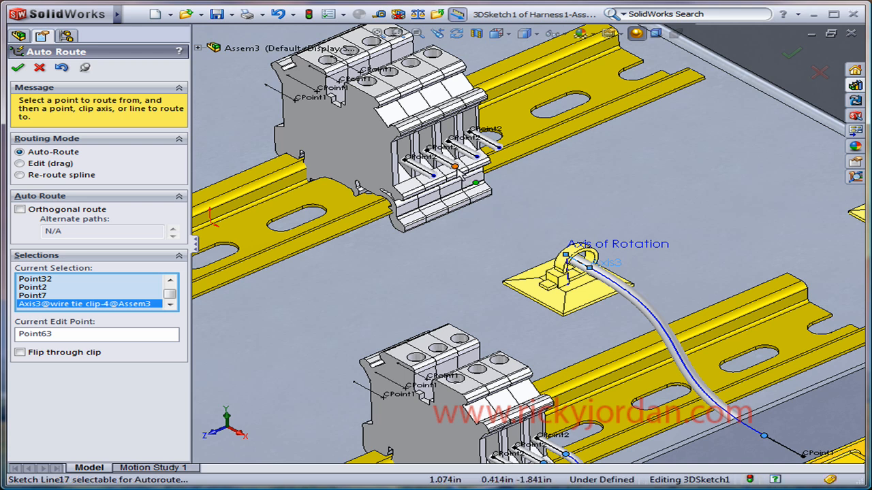
click(455, 166)
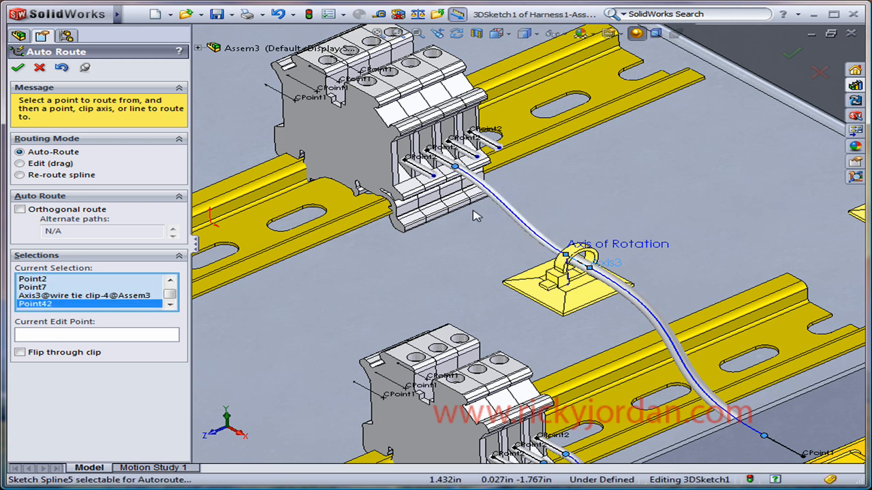
Auto-route the other three terminal blocks of the four-block group to the route point at wire tie clip<4>
click(434, 176)
scroll(543, 250, down, 2)
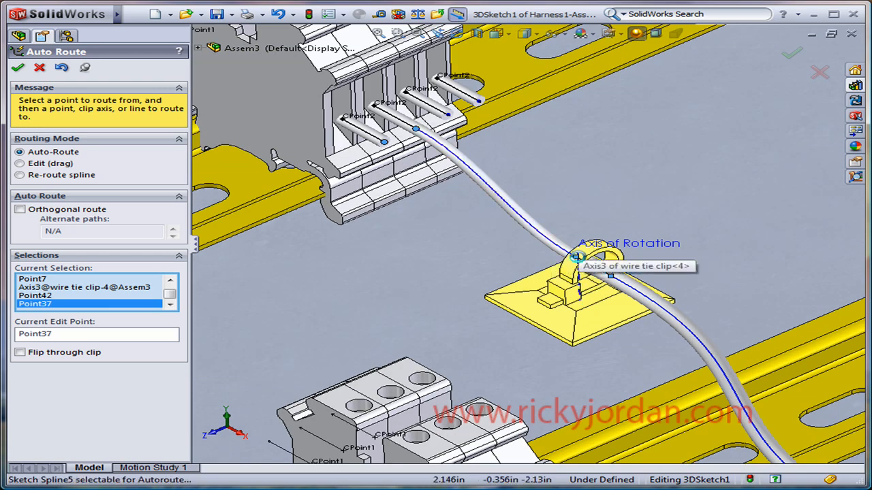
click(578, 259)
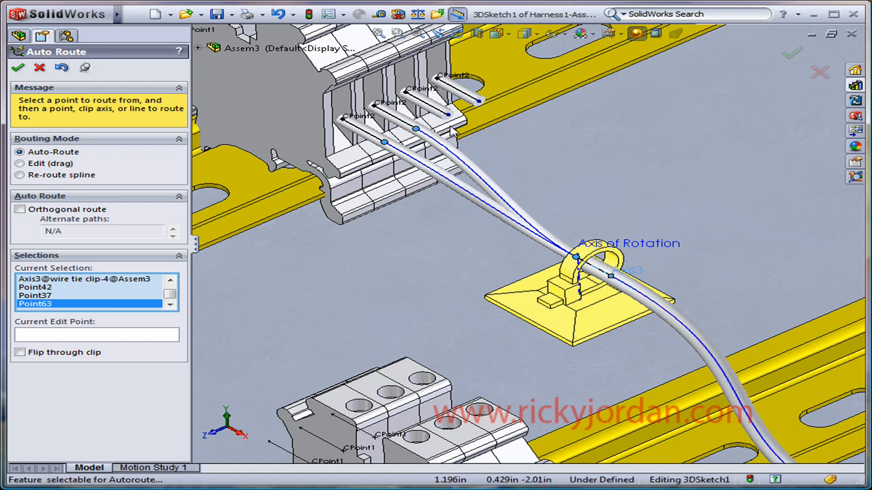
click(577, 258)
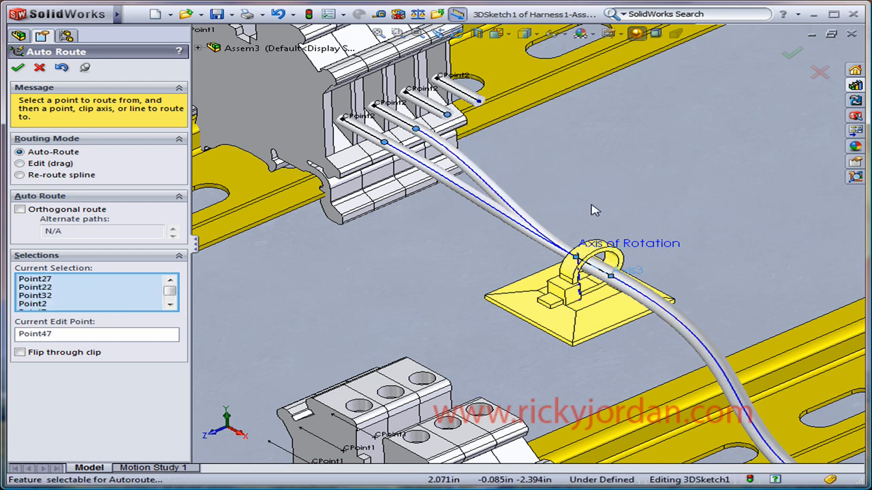
click(578, 258)
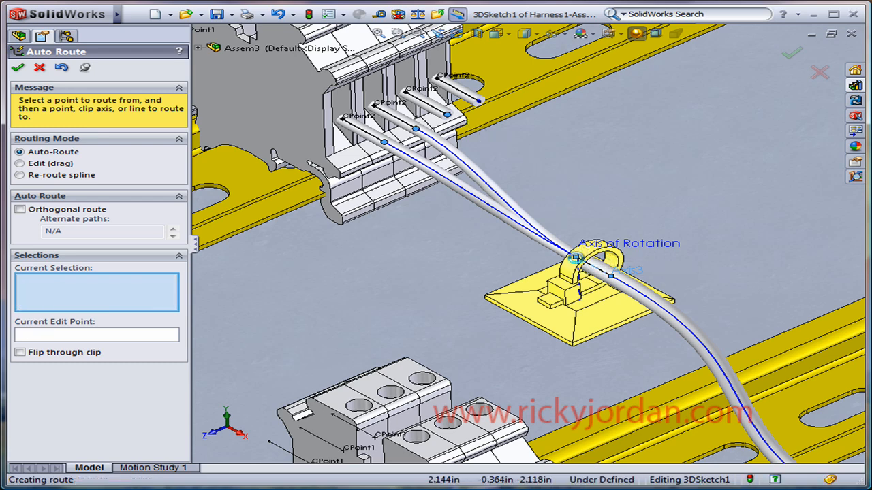
ctrl+middle_drag(550, 150, 520, 188)
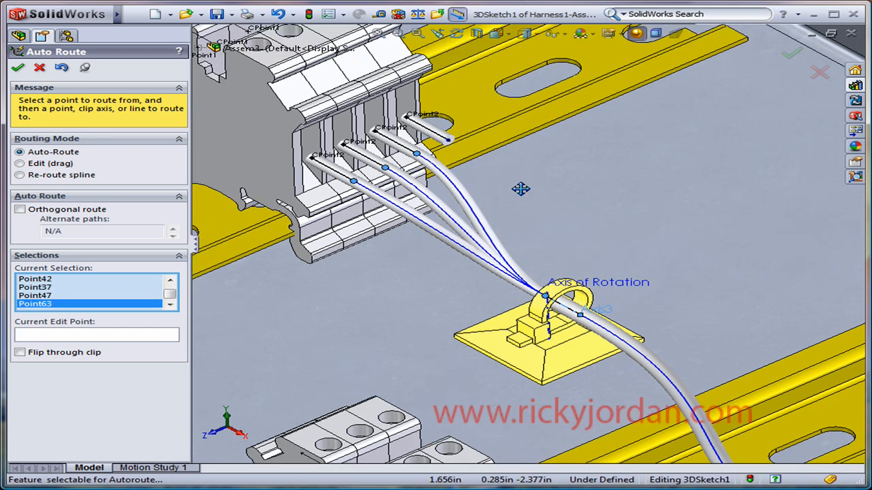
click(447, 140)
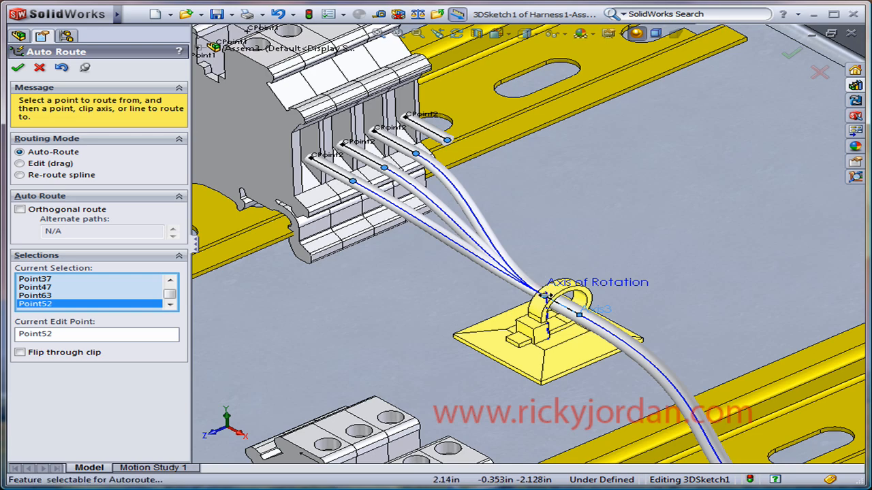
click(546, 295)
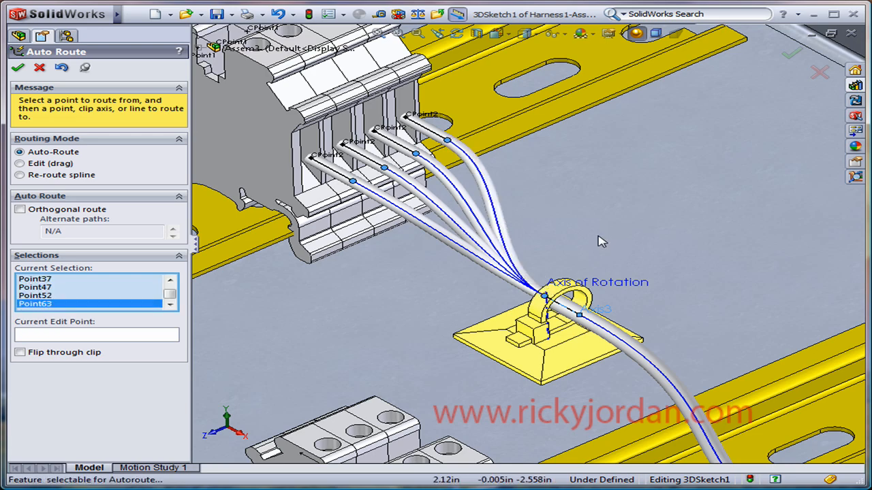
Auto-route the third DB9 connector through the axis of the nearby wire tie clip<3>
scroll(613, 236, up, 4)
scroll(645, 278, up, 3)
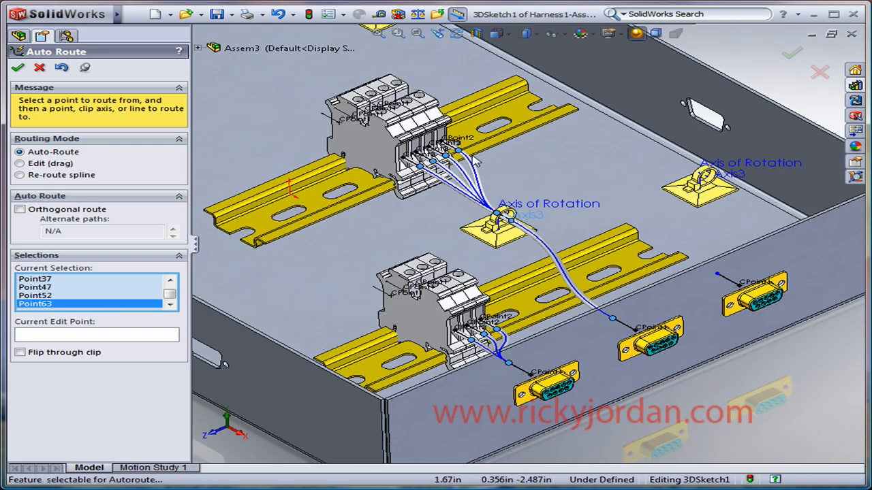
ctrl+middle_drag(652, 219, 654, 276)
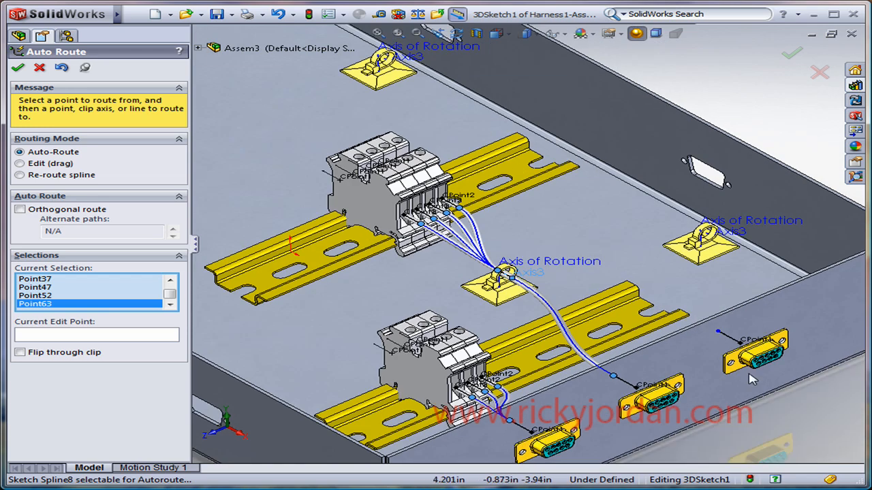
click(718, 332)
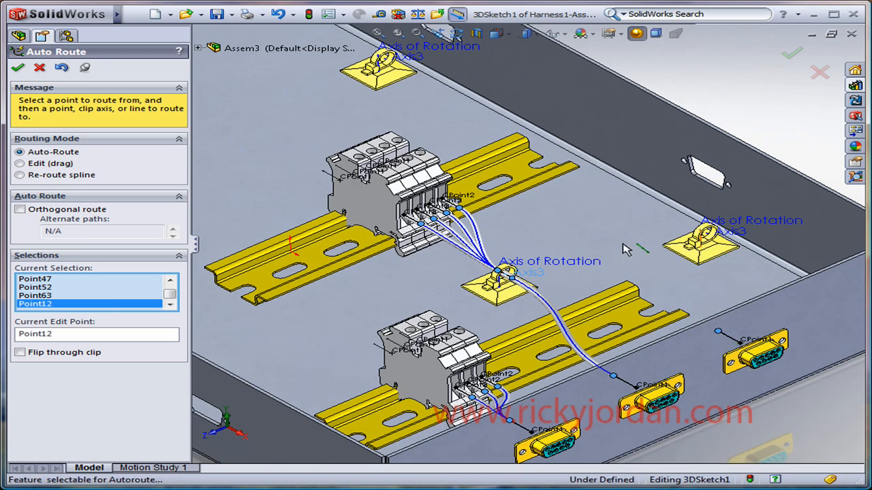
click(712, 252)
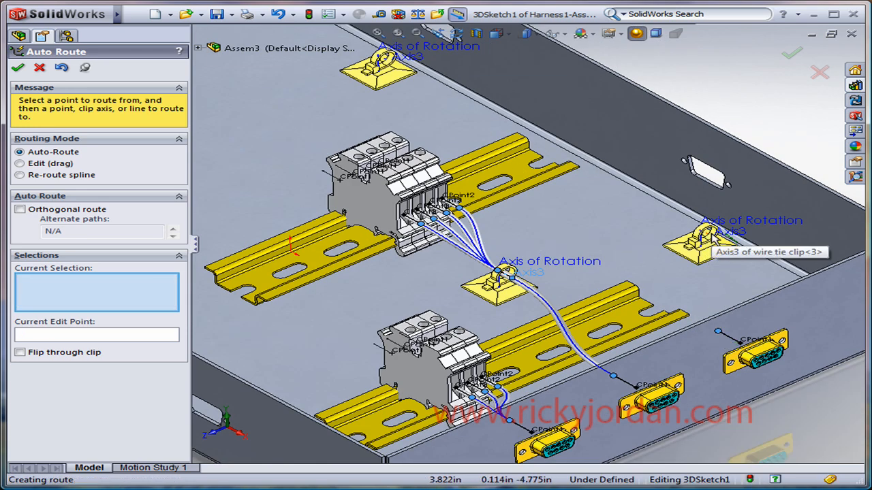
Extend the third DB9 connector's route through wire tie clips <2> and <1> to the DB37 connector
ctrl+middle_drag(712, 253, 836, 346)
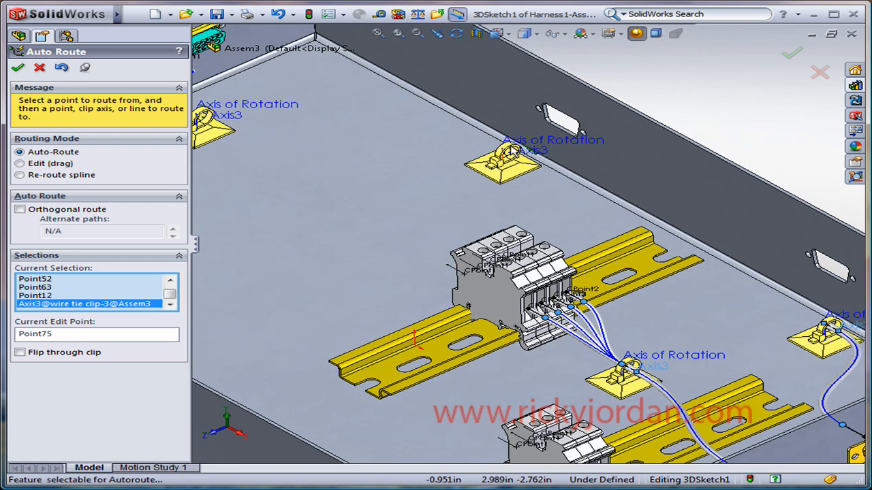
click(511, 154)
ctrl+middle_drag(406, 140, 583, 154)
click(385, 134)
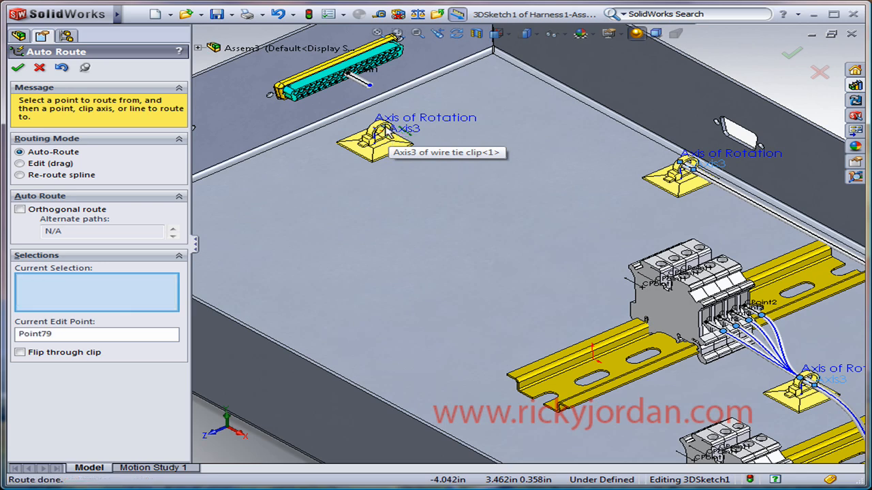
click(377, 89)
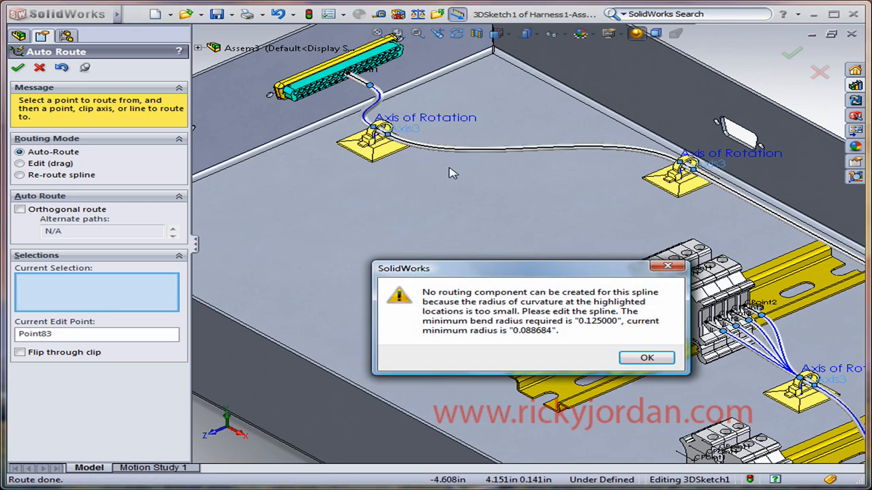
drag(534, 275, 473, 209)
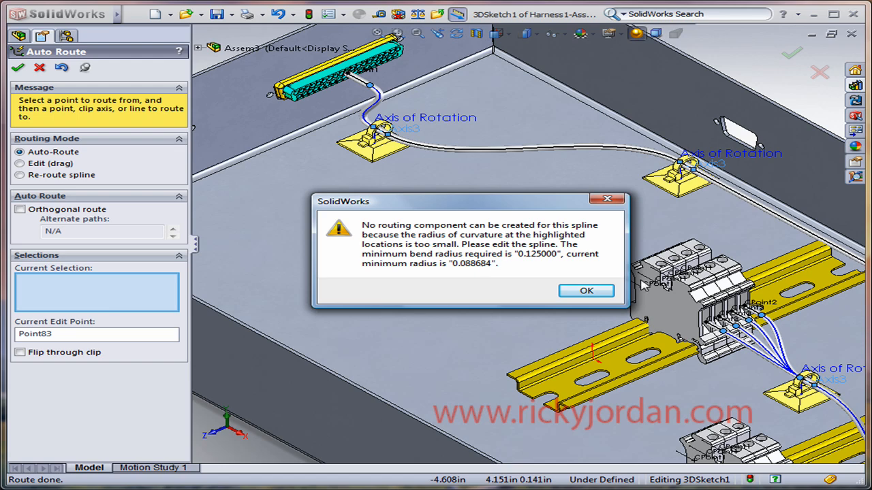
Dismiss the bend radius warning and accept the auto-routes made so far
click(587, 292)
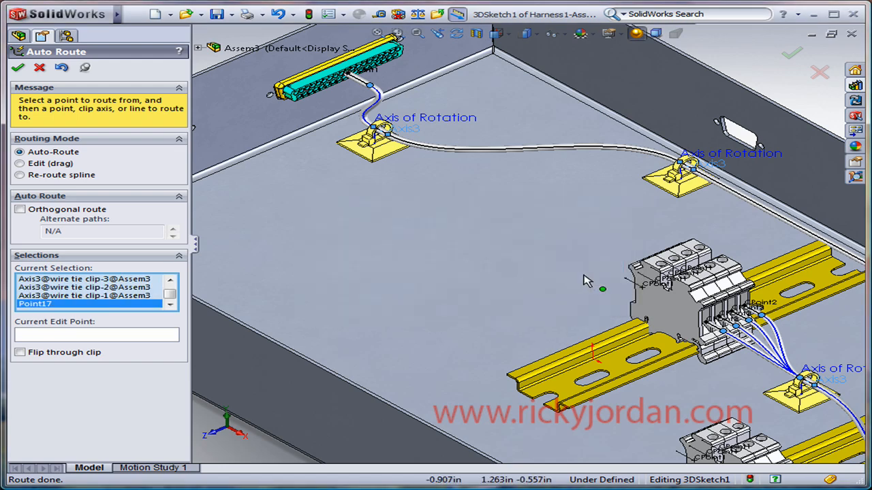
ctrl+middle_drag(590, 293, 521, 220)
scroll(529, 222, up, 2)
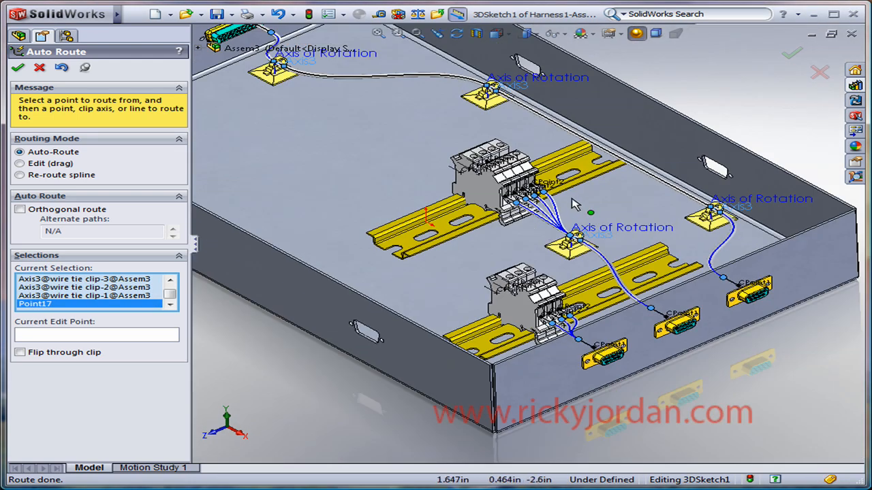
ctrl+middle_drag(574, 201, 591, 226)
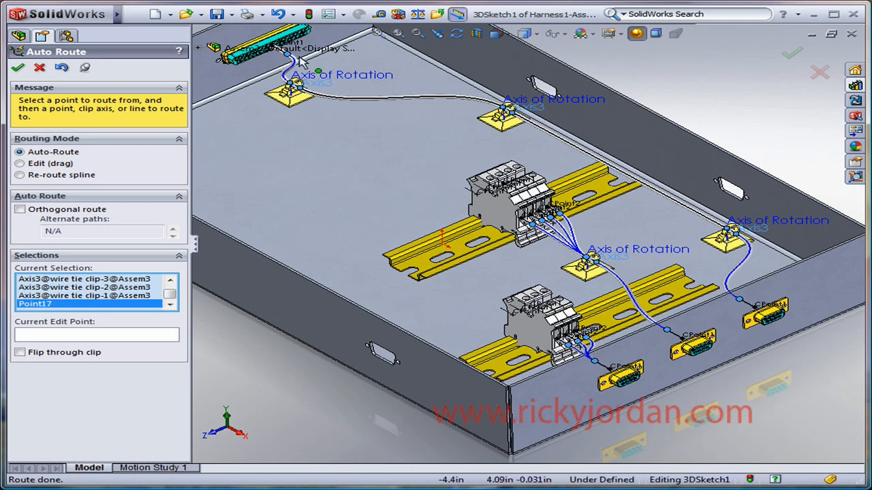
scroll(645, 314, down, 2)
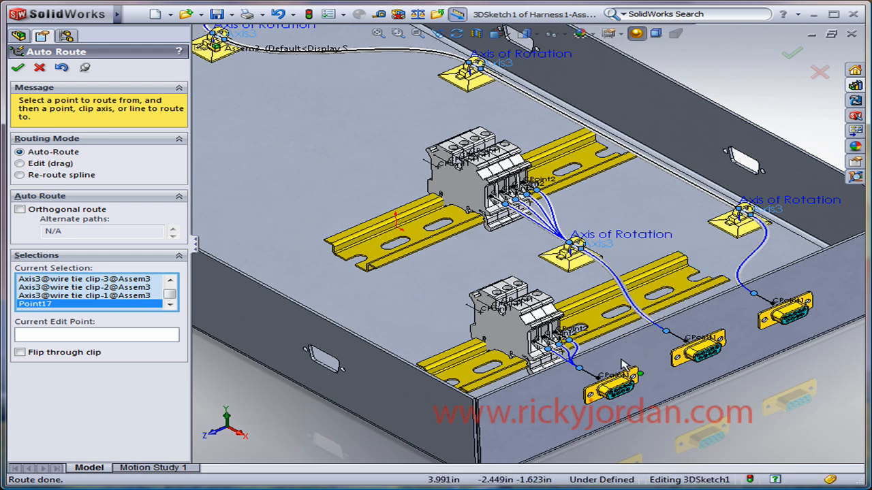
scroll(640, 326, down, 2)
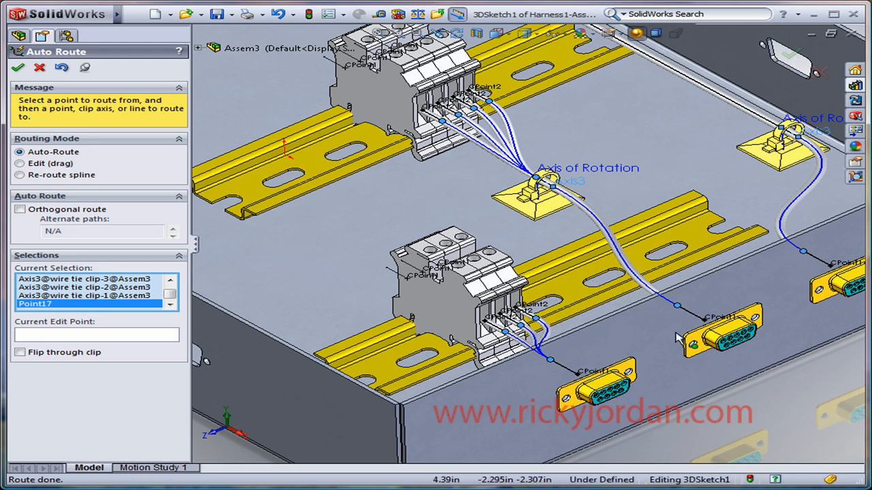
scroll(745, 325, up, 3)
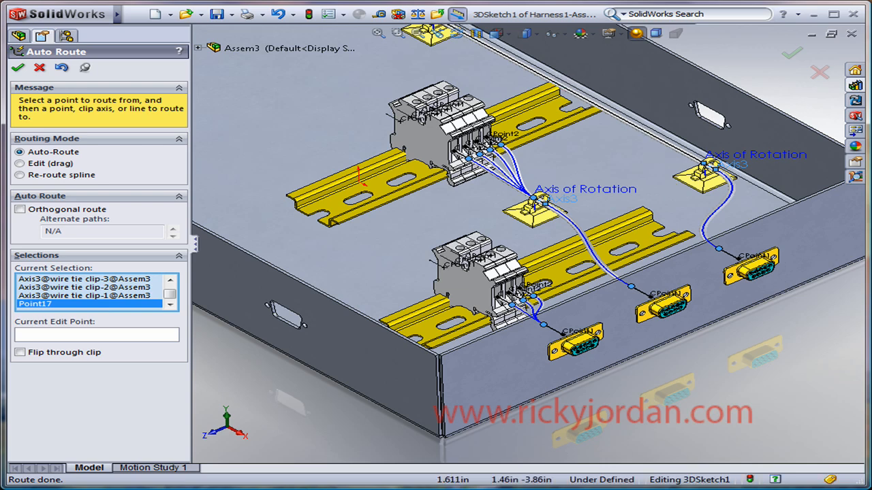
click(19, 69)
Auto-route the first DB9 connector, beside the three-block terminal group, to the route point at wire tie clip<3>
scroll(605, 304, down, 4)
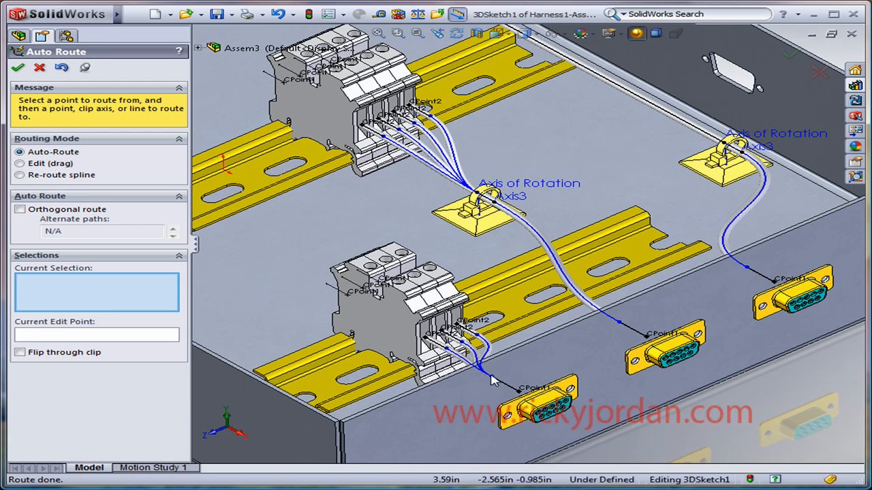
click(492, 377)
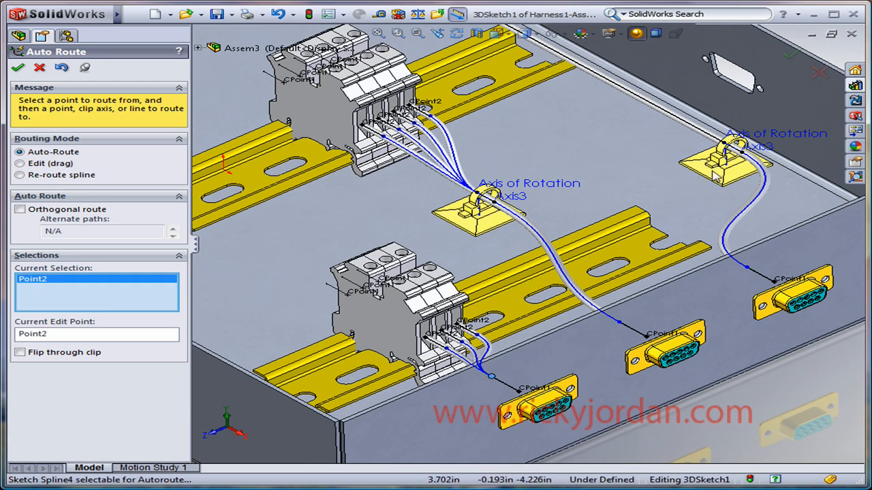
click(743, 154)
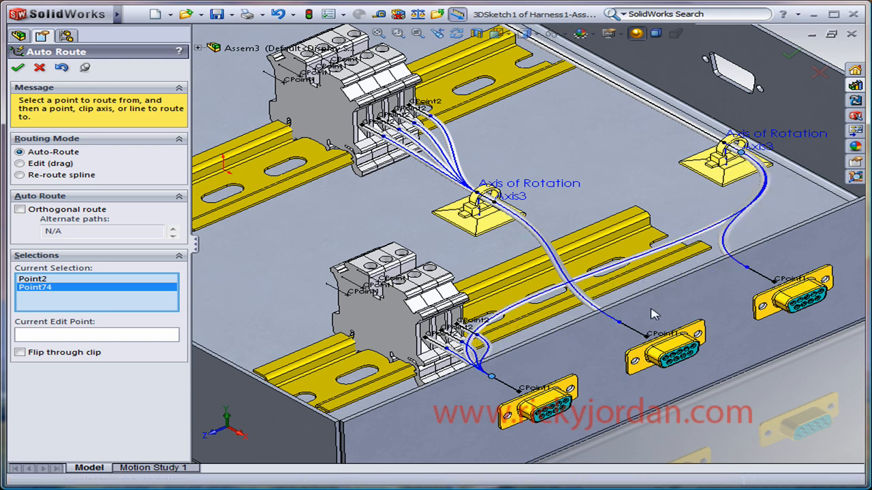
Auto-route the middle DB9 connector to the route point at wire tie clip<3> and finish auto-routing
scroll(624, 317, down, 1)
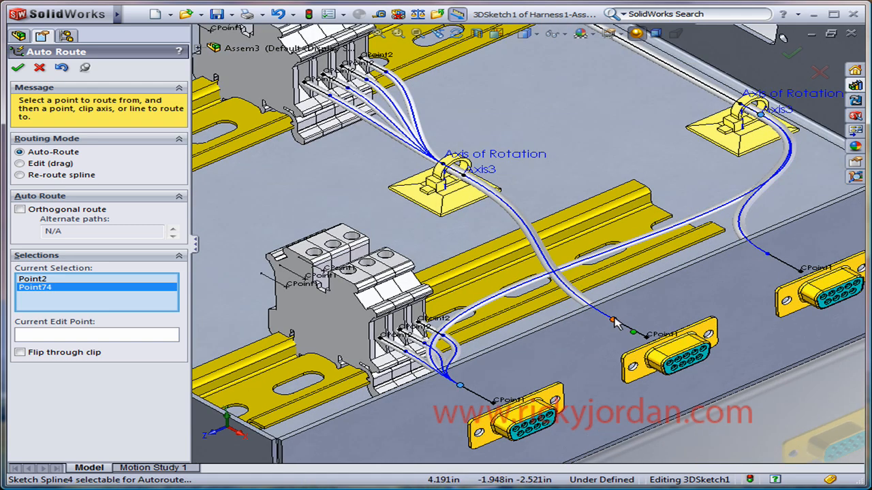
click(614, 323)
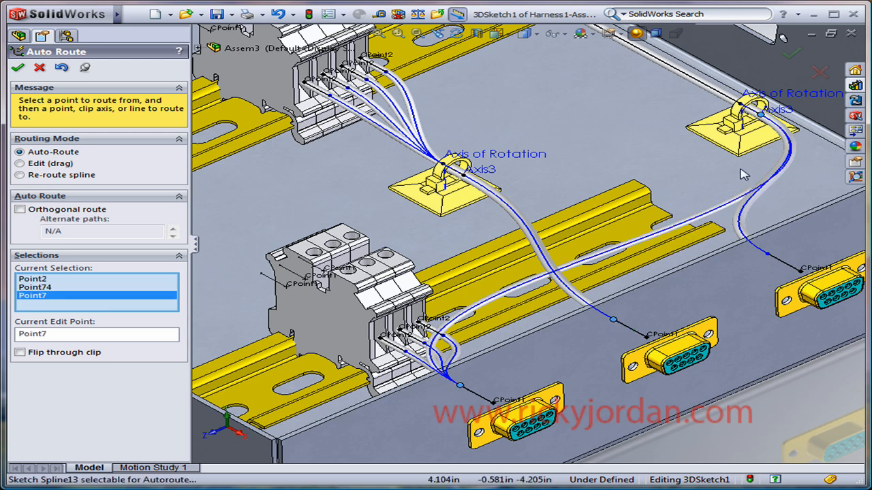
click(761, 115)
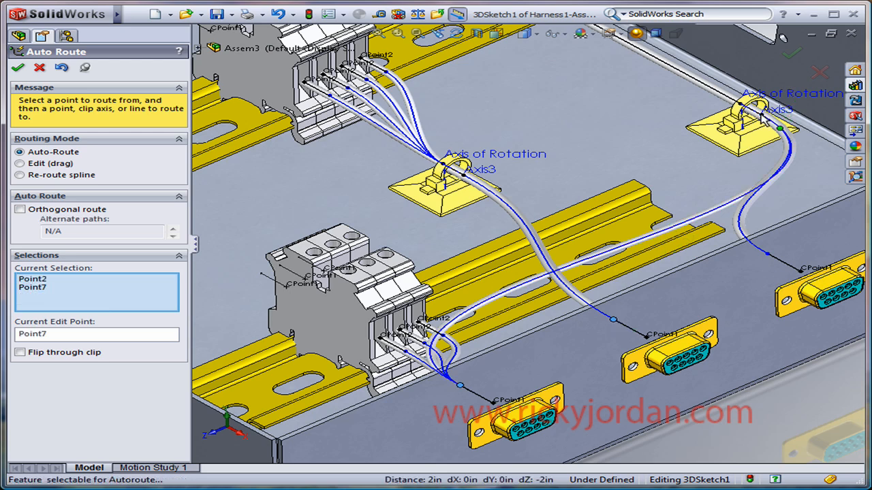
click(763, 116)
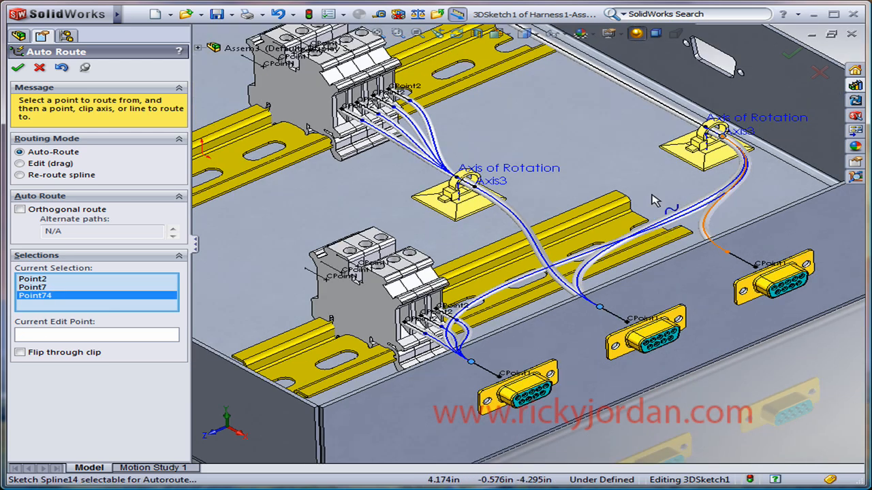
ctrl+middle_drag(611, 210, 820, 243)
key(z)
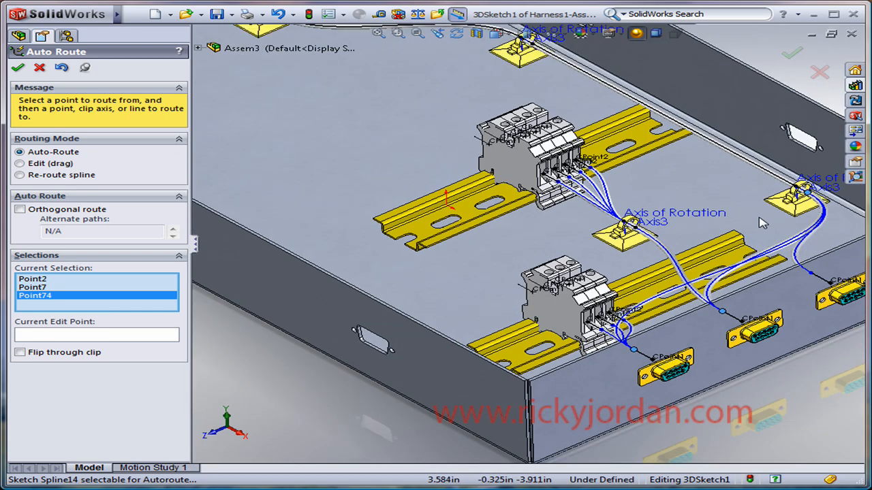
ctrl+middle_drag(751, 228, 706, 266)
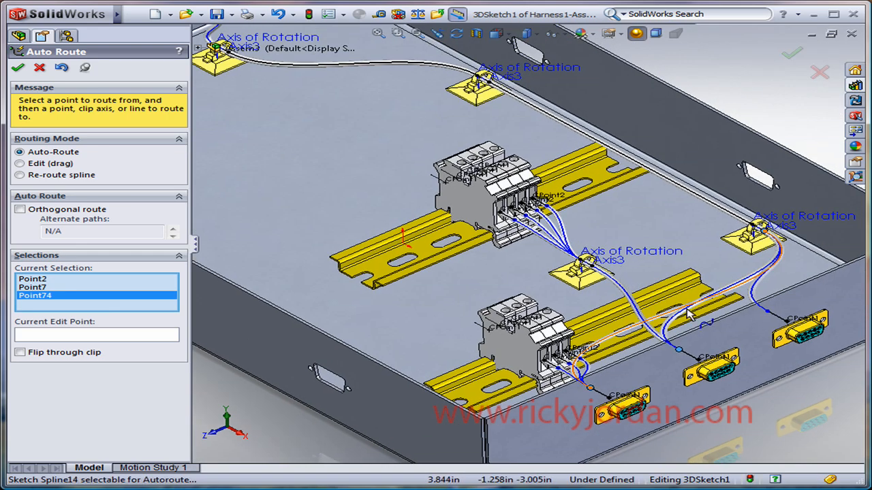
key(z)
ctrl+middle_drag(558, 218, 607, 229)
key(z)
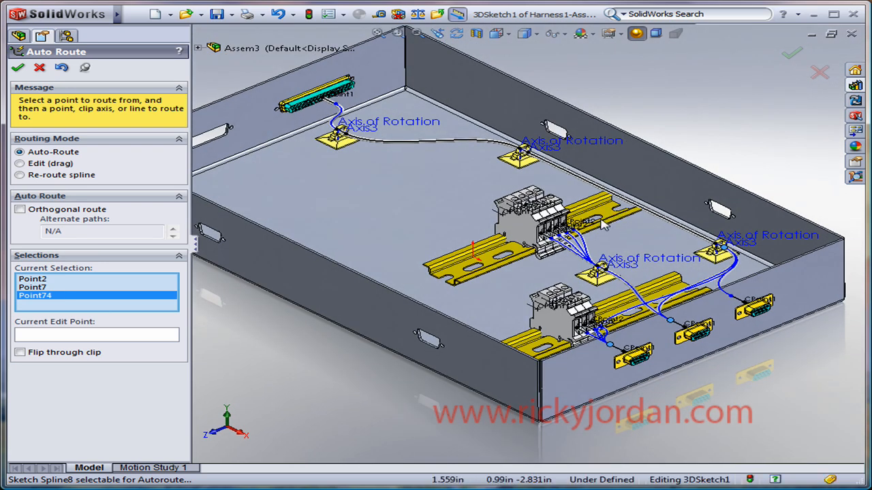
ctrl+middle_drag(590, 223, 598, 235)
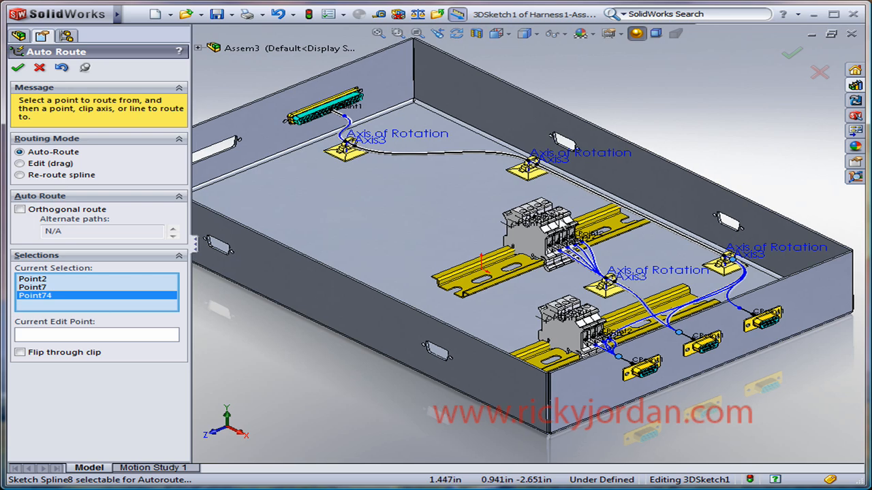
click(23, 69)
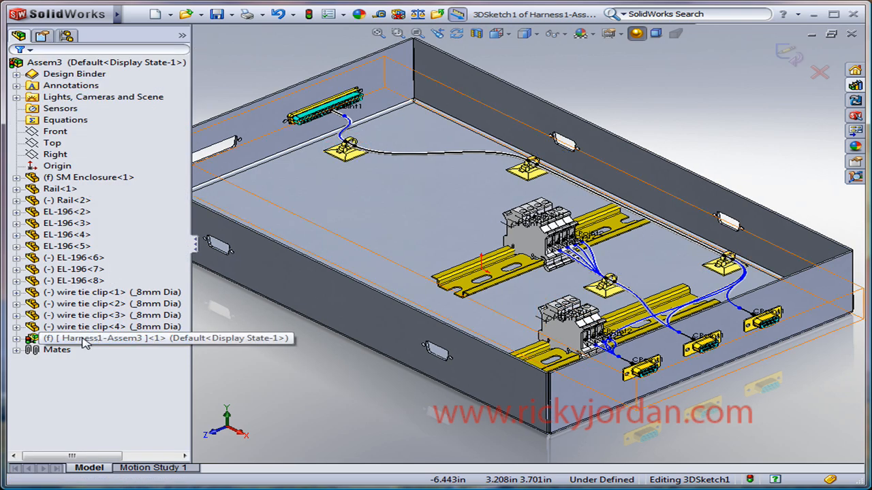
Examine the Harness1-Assem3 subassembly's structure, including its connector components and the 3D sketch under Route1
click(16, 338)
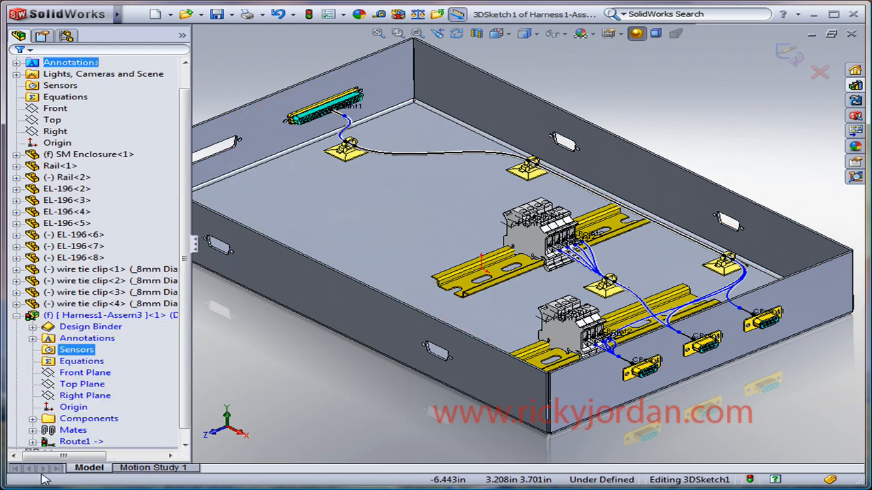
click(33, 418)
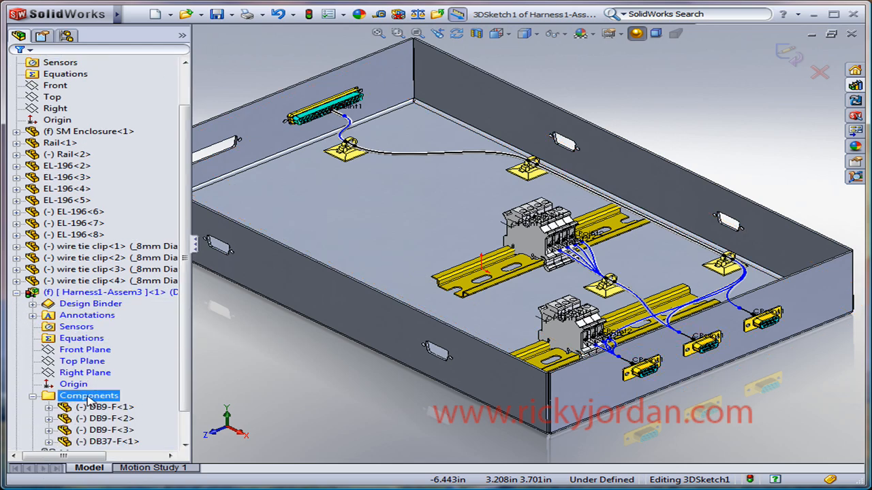
click(101, 398)
click(80, 430)
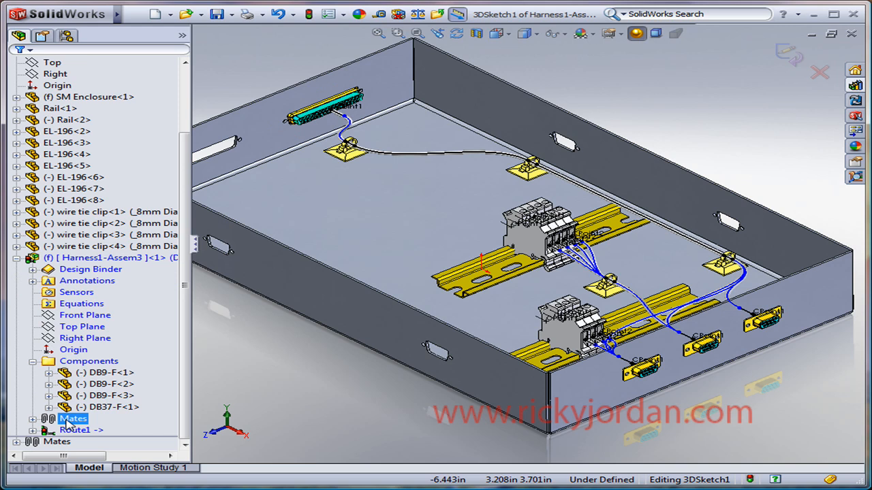
click(32, 431)
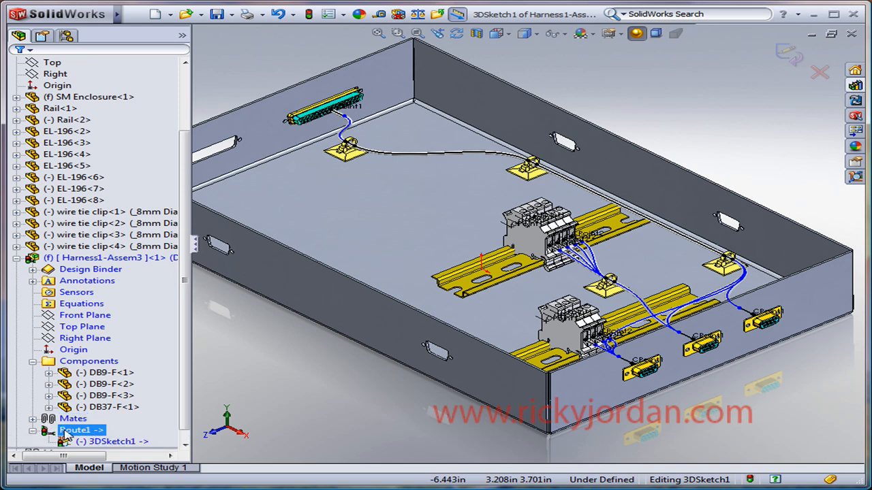
click(33, 430)
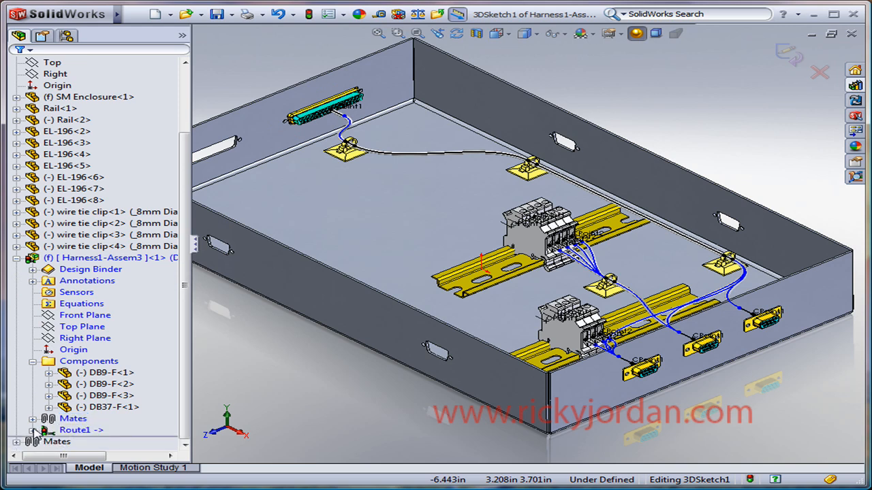
double_click(55, 430)
click(100, 442)
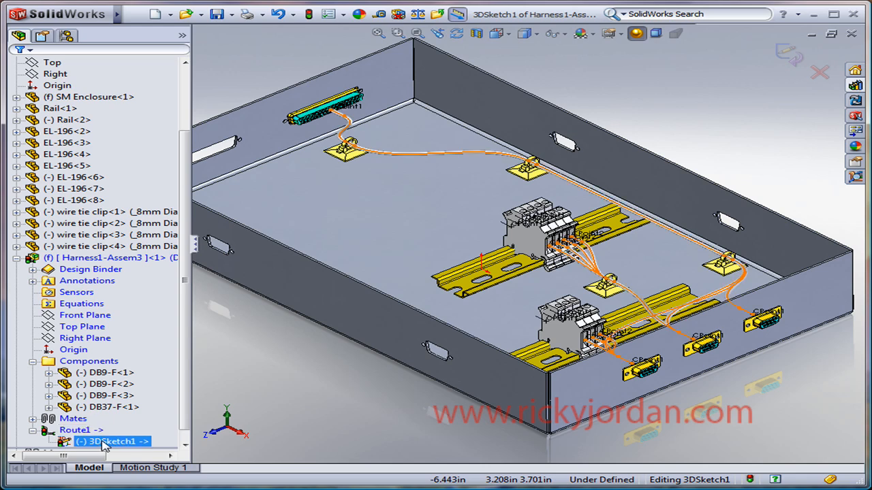
click(33, 431)
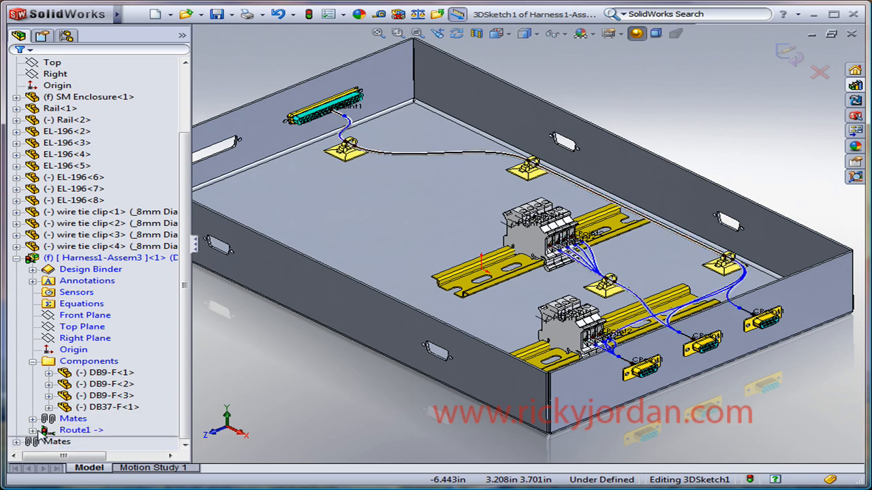
Exit the route's 3D sketch and highlight the cable part in the harness's Route Parts folder
click(117, 223)
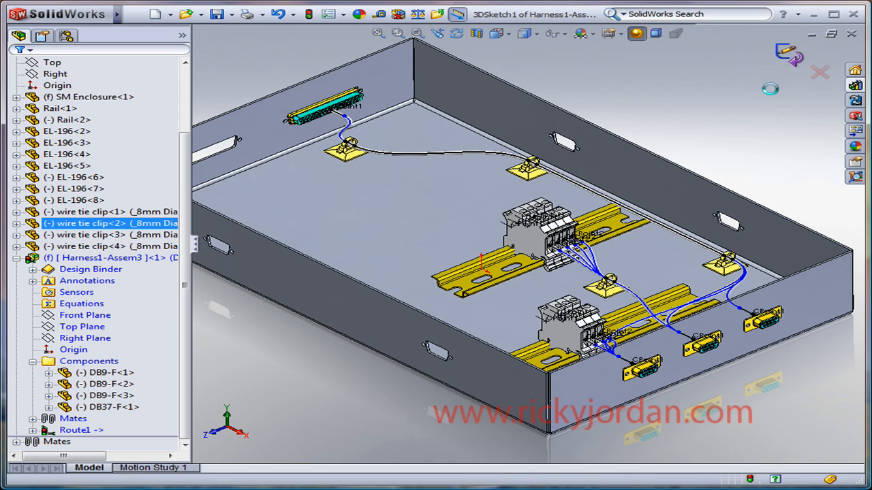
click(105, 373)
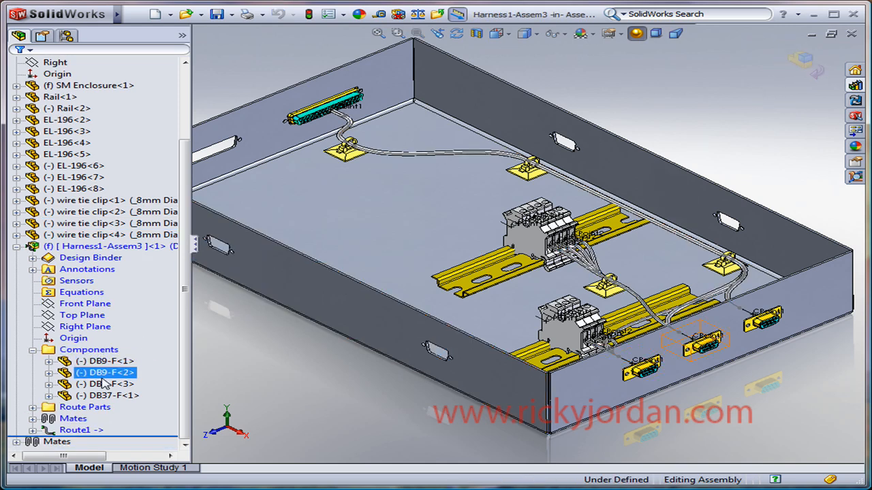
click(33, 407)
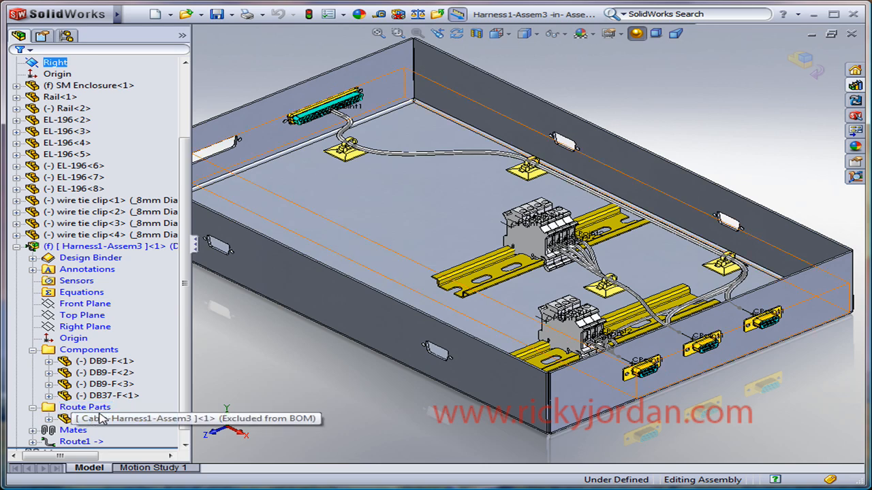
click(101, 418)
scroll(591, 197, down, 3)
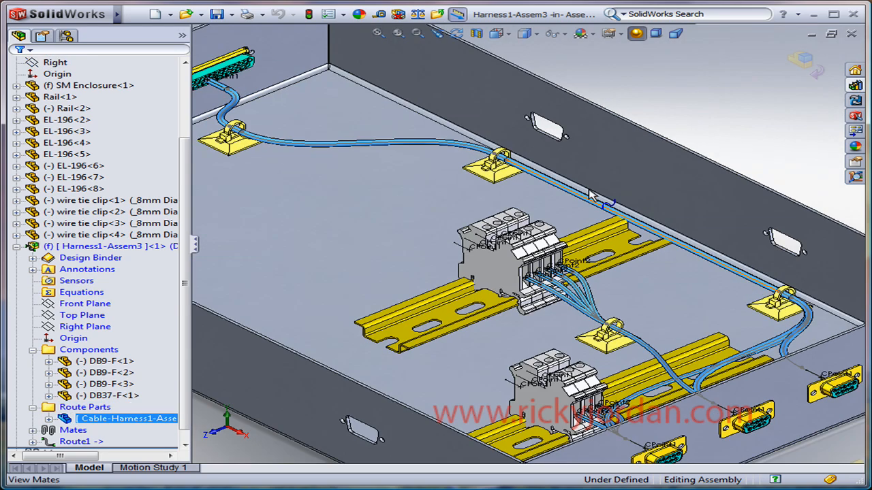
scroll(591, 196, up, 3)
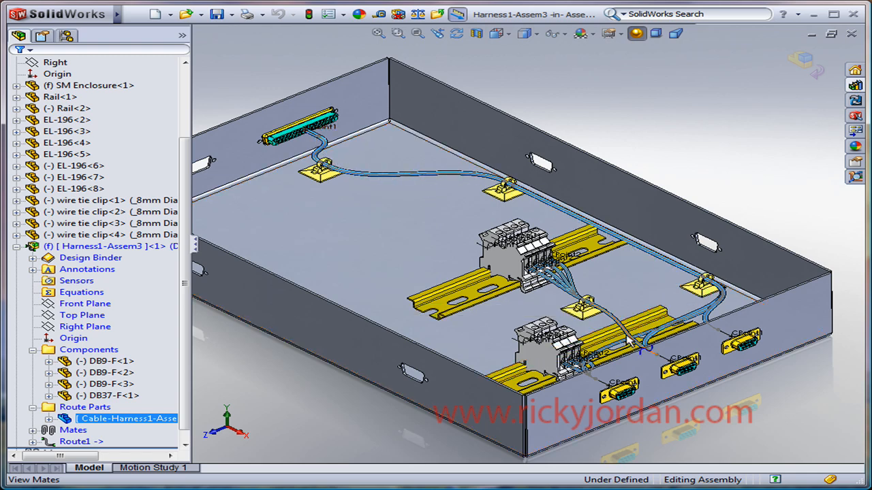
Deselect the cable part and exit editing of the harness subassembly to return to the Assem3 assembly
click(639, 129)
key(z)
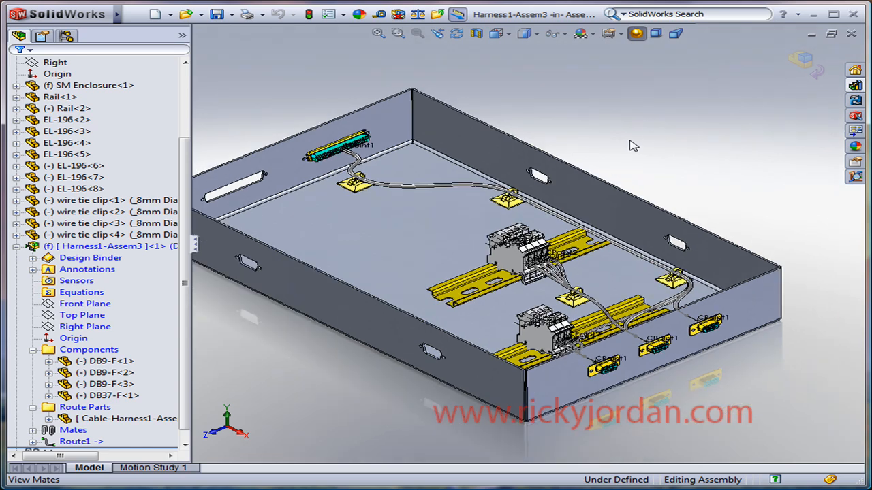
ctrl+middle_drag(632, 153, 653, 148)
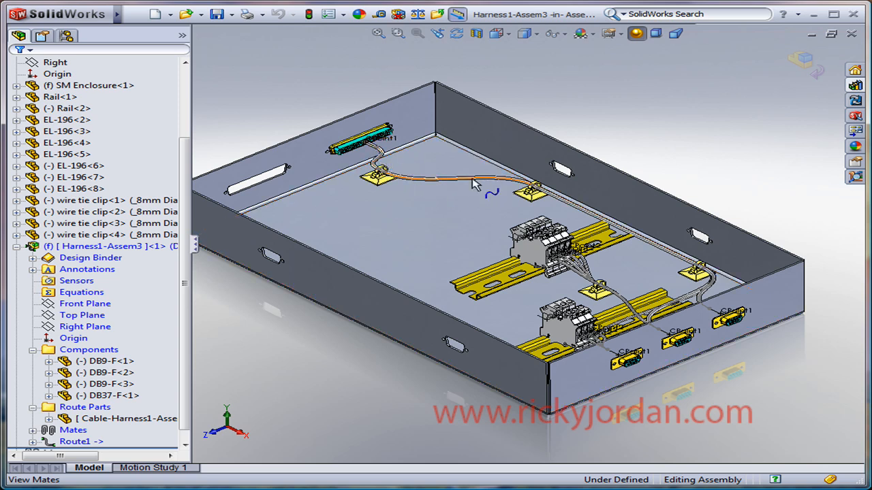
click(804, 60)
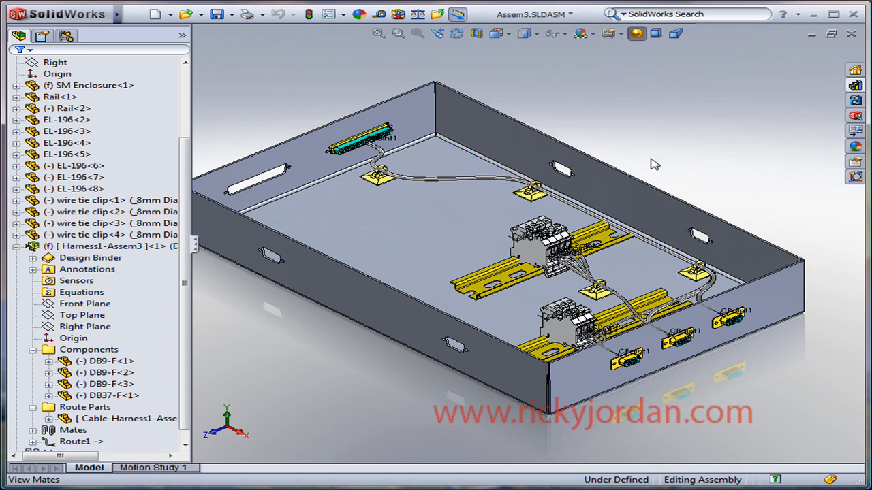